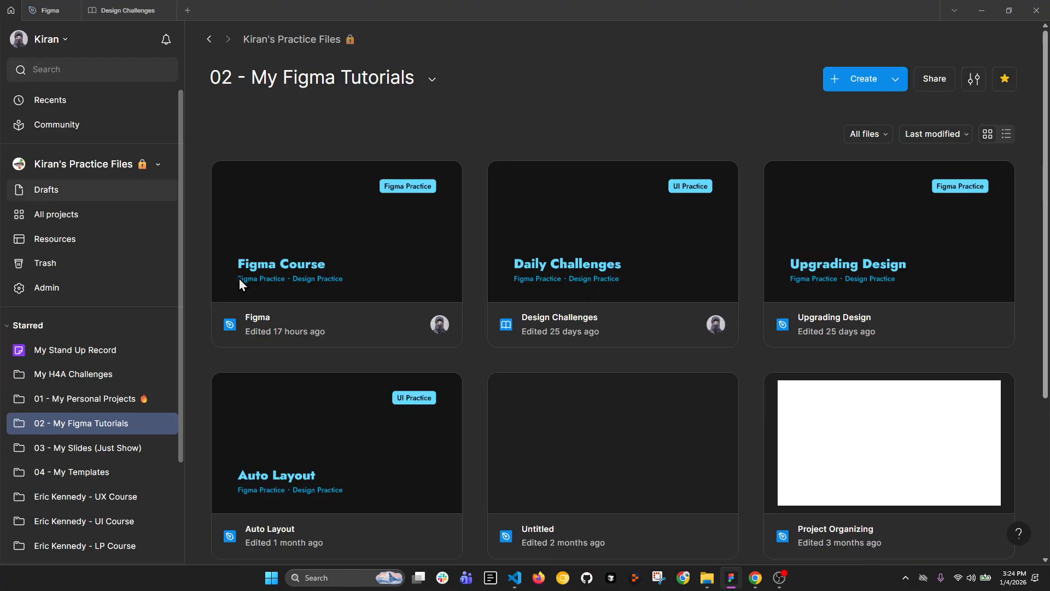
Step: Look through the project's files, then reopen the 02 - My Figma Tutorials project from the list of all projects
scroll(453, 302, "down", 2)
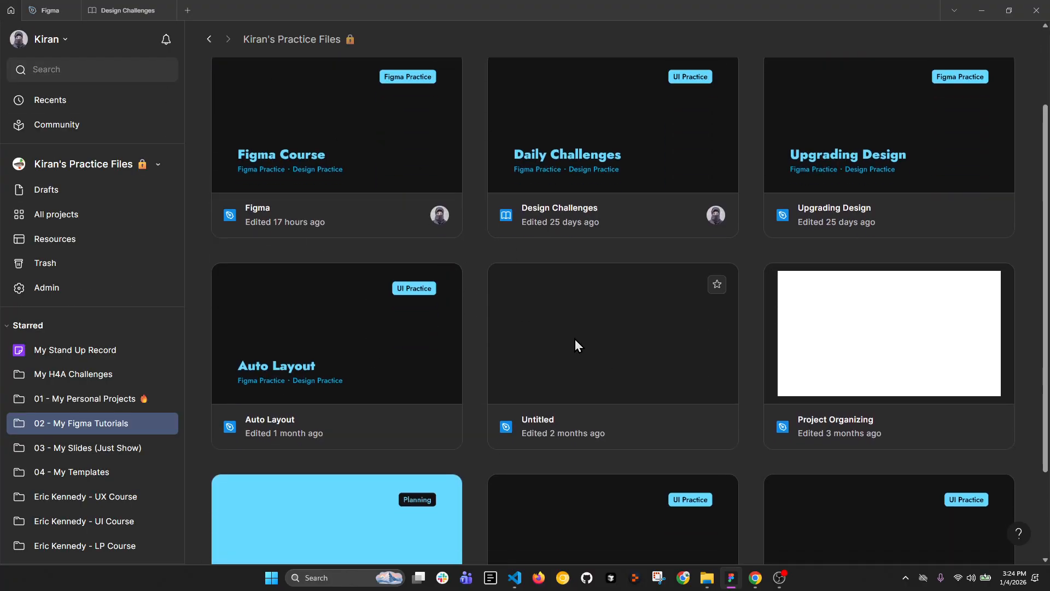
mouse_move(78, 338)
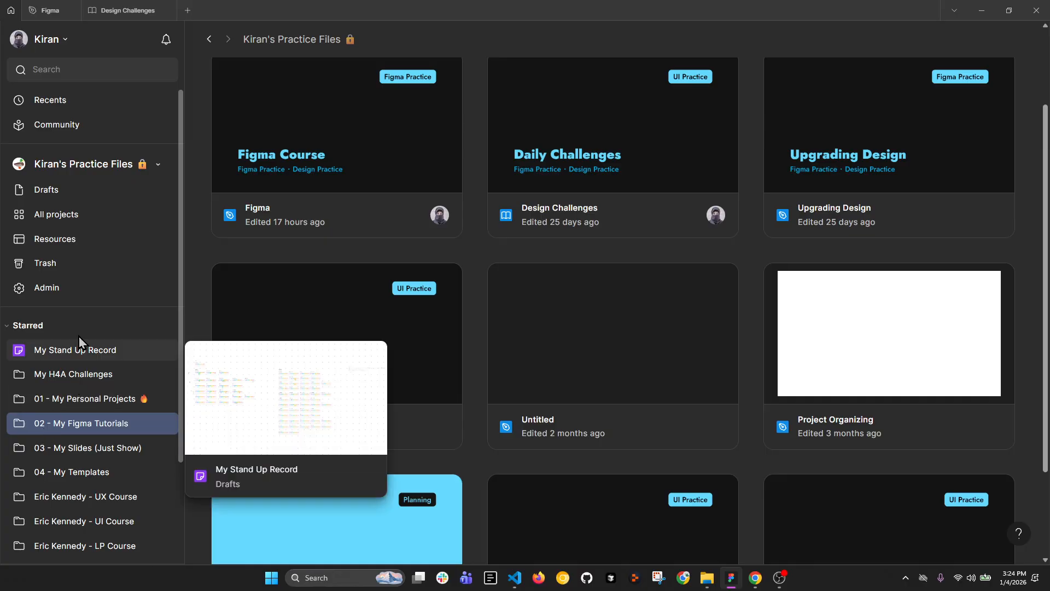
left_click(77, 163)
left_click(78, 169)
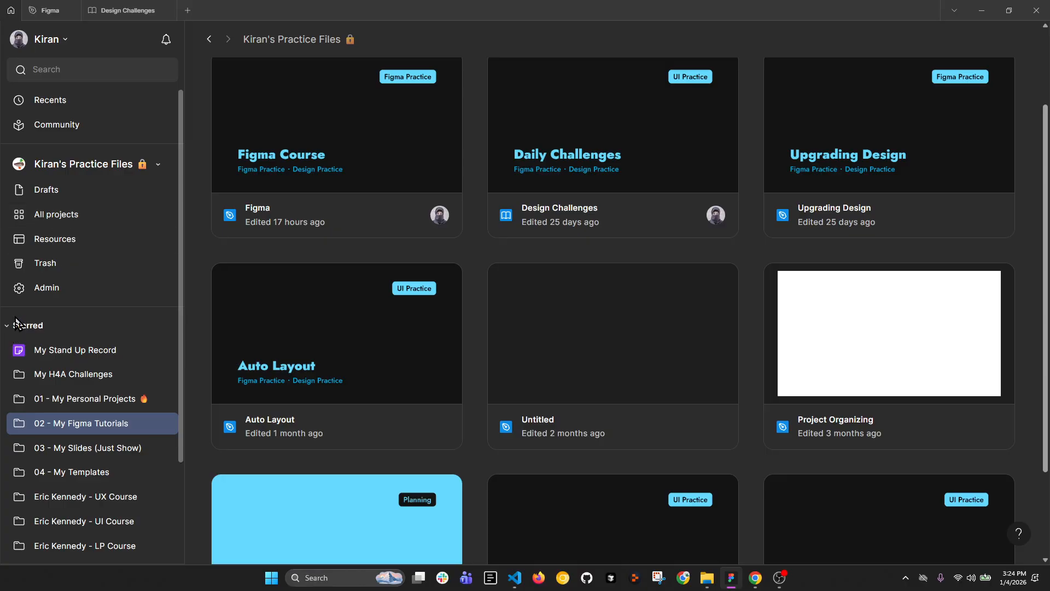
left_click(123, 218)
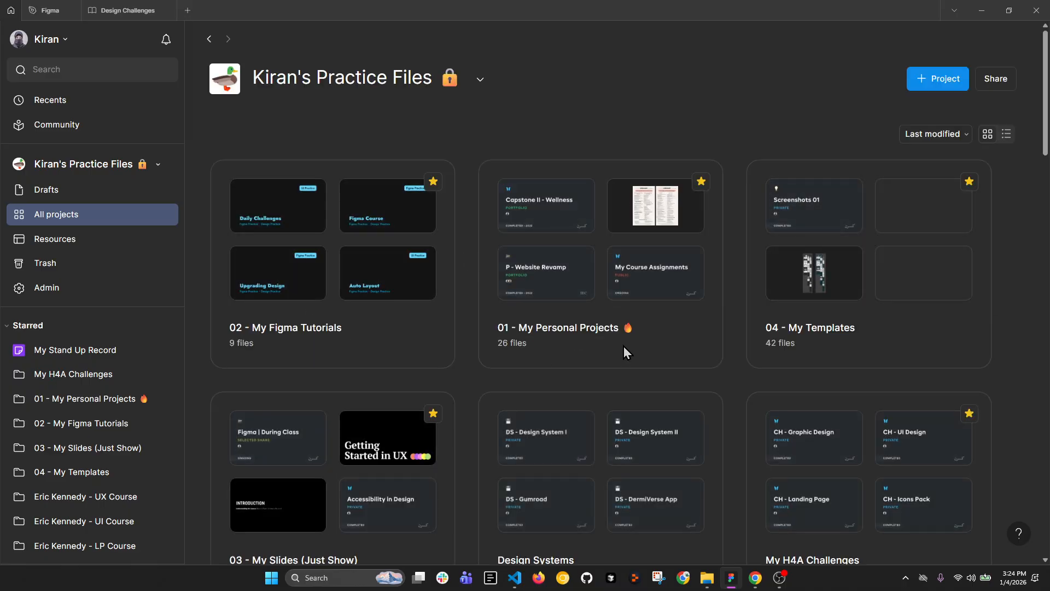
left_click(274, 330)
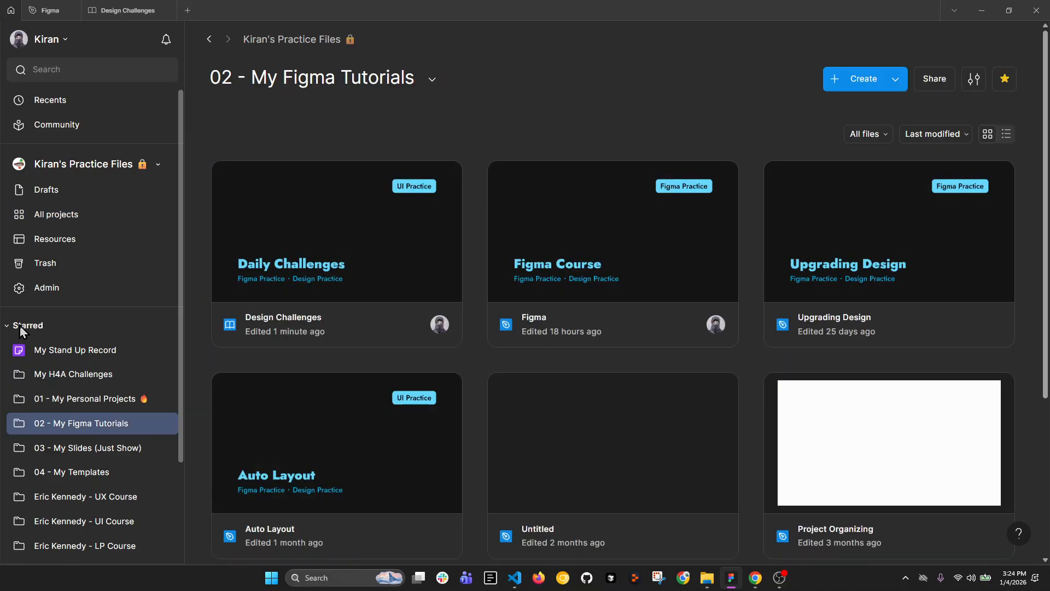
Step: Collapse the Starred section and look through the files in the 02 - My Figma Tutorials project
left_click(20, 326)
scroll(547, 310, "down", 5)
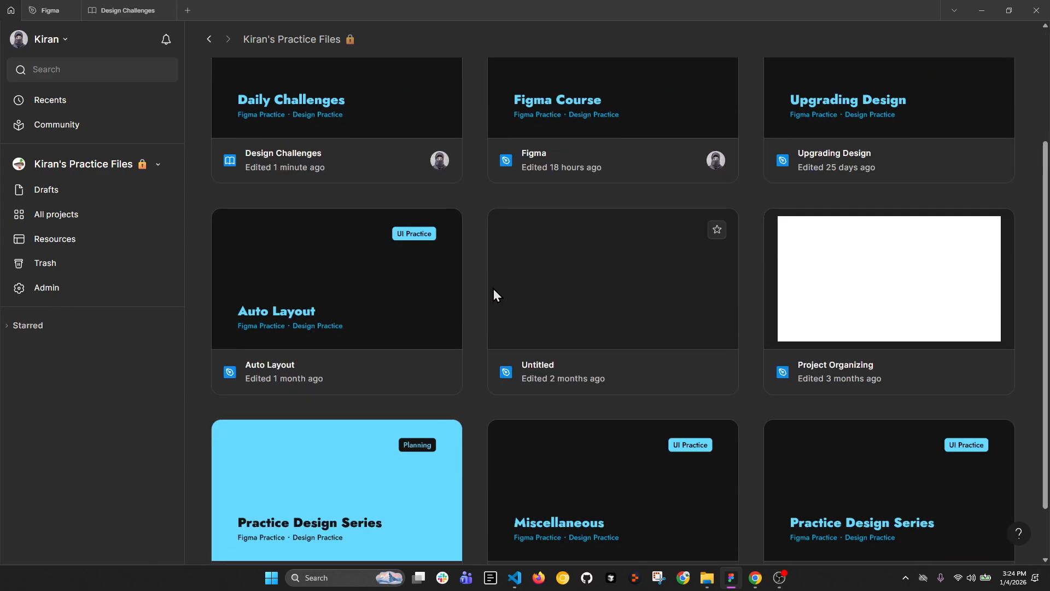
scroll(926, 351, "up", 5)
scroll(382, 363, "down", 5)
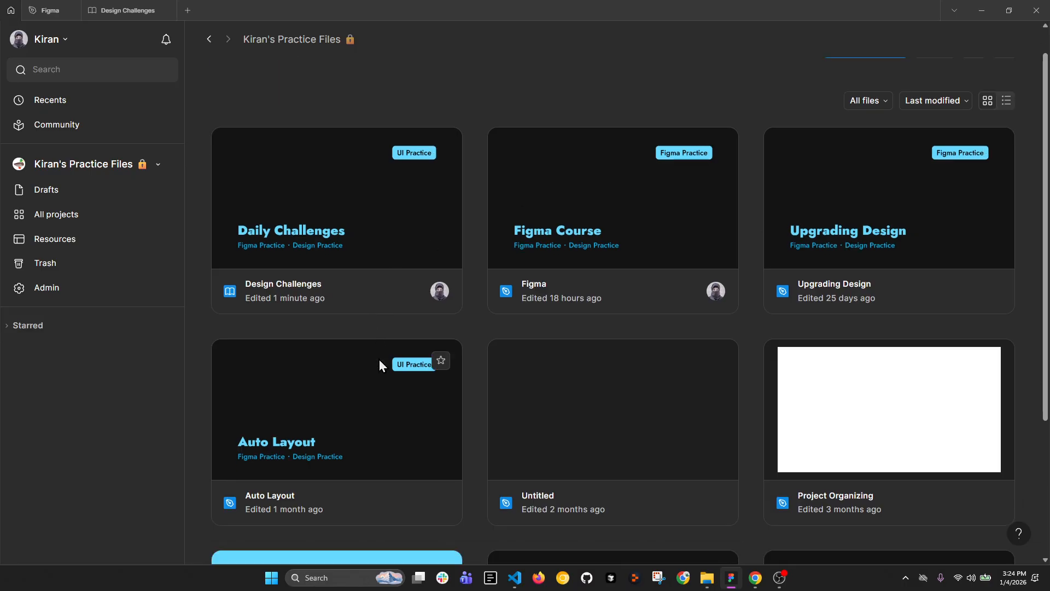
scroll(892, 420, "up", 3)
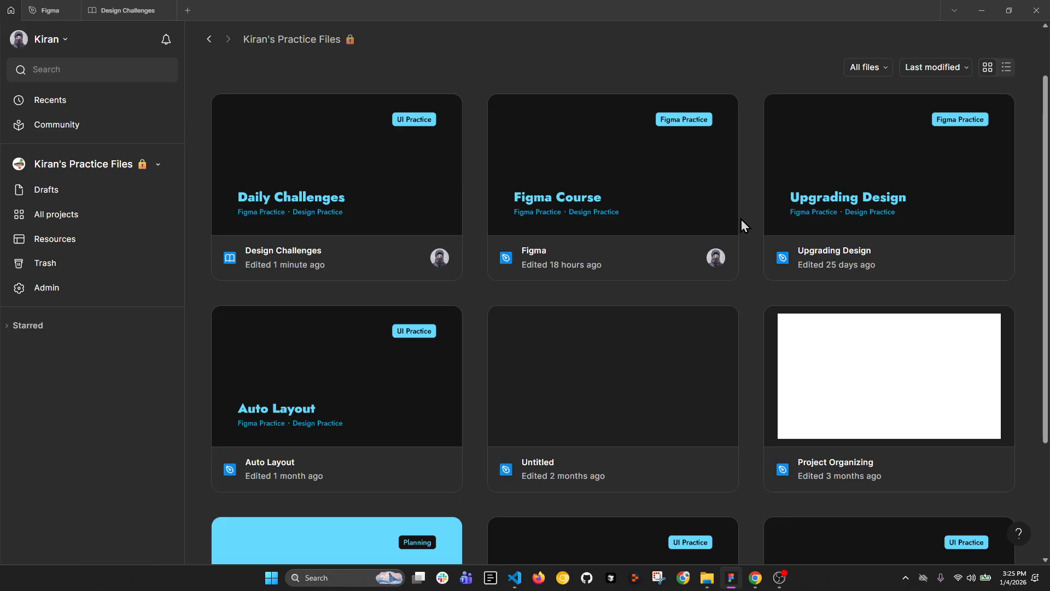
scroll(248, 129, "up", 1)
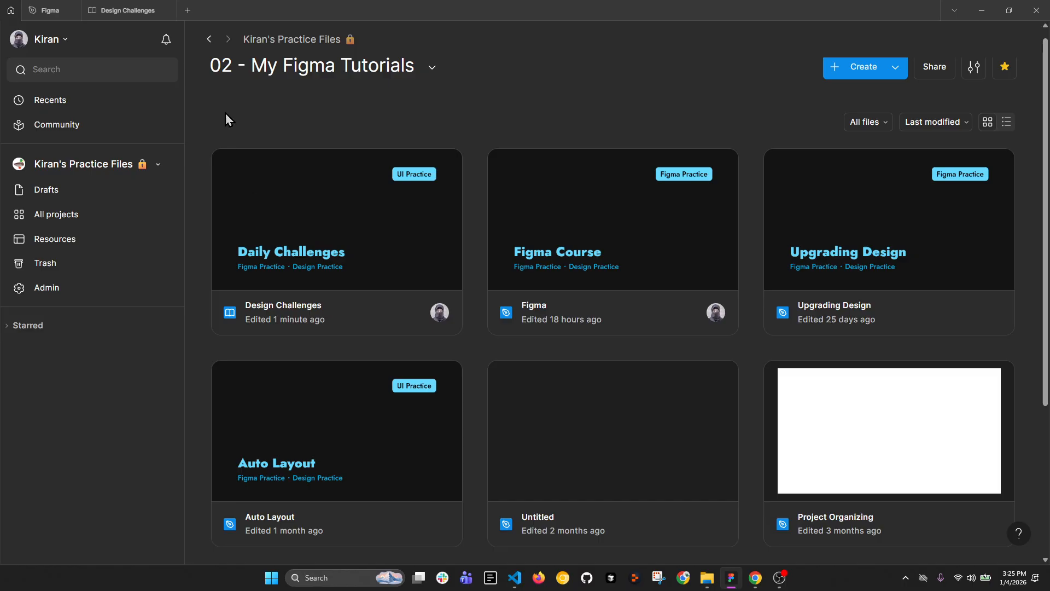
scroll(217, 137, "up", 1)
Step: Switch to the Figma file and start publishing its own assets as a library
left_click(52, 18)
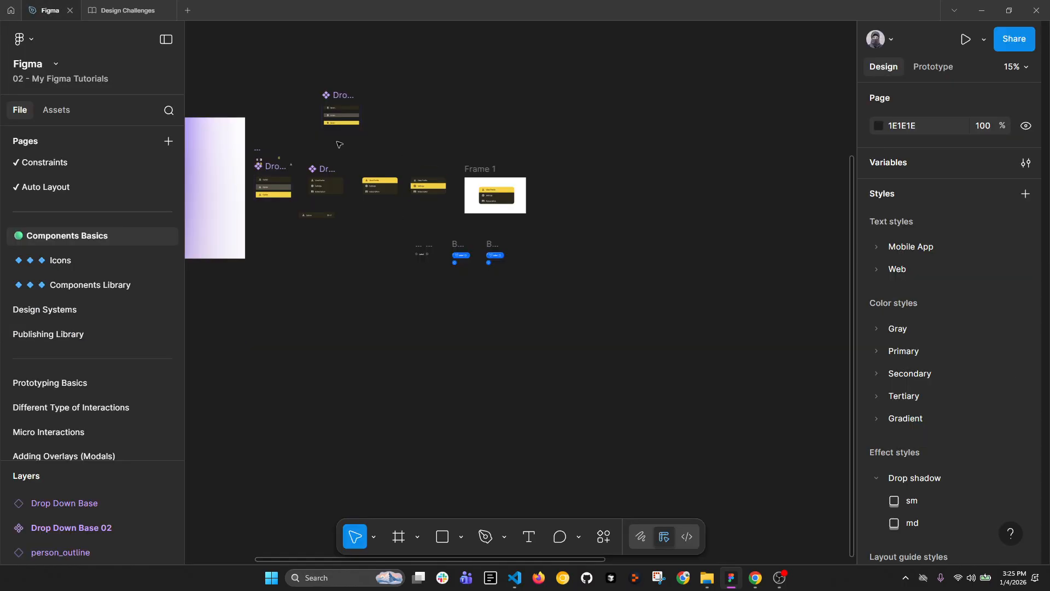
scroll(539, 137, "up", 5)
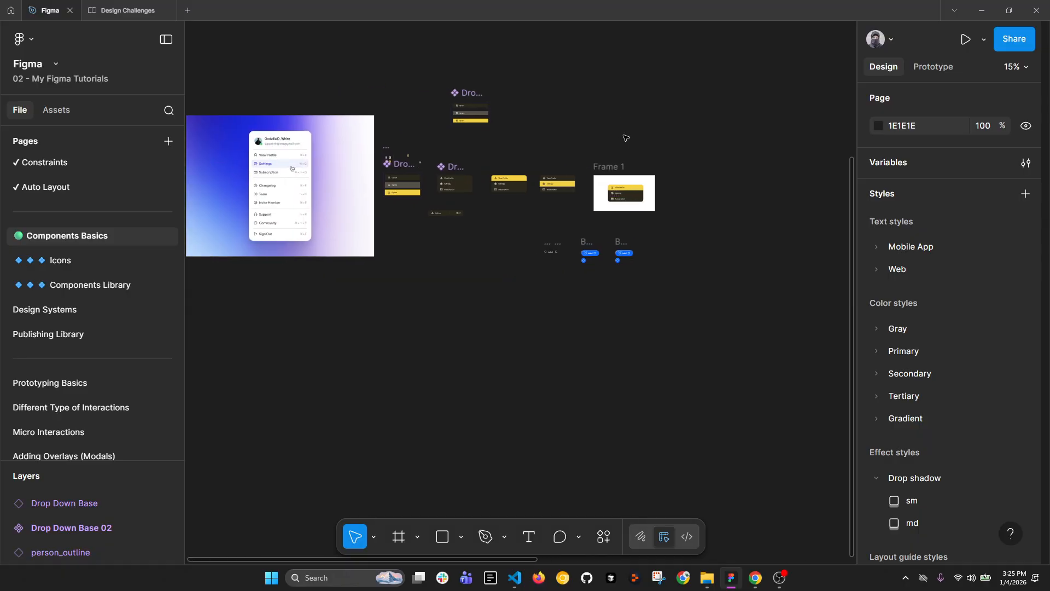
left_click_drag(509, 192, 436, 236)
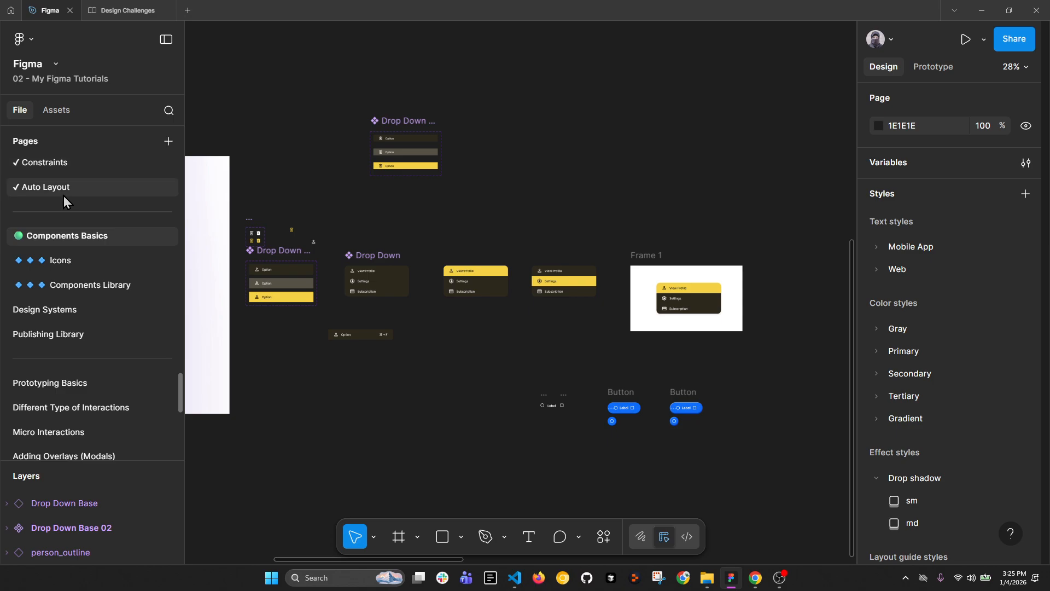
left_click(64, 112)
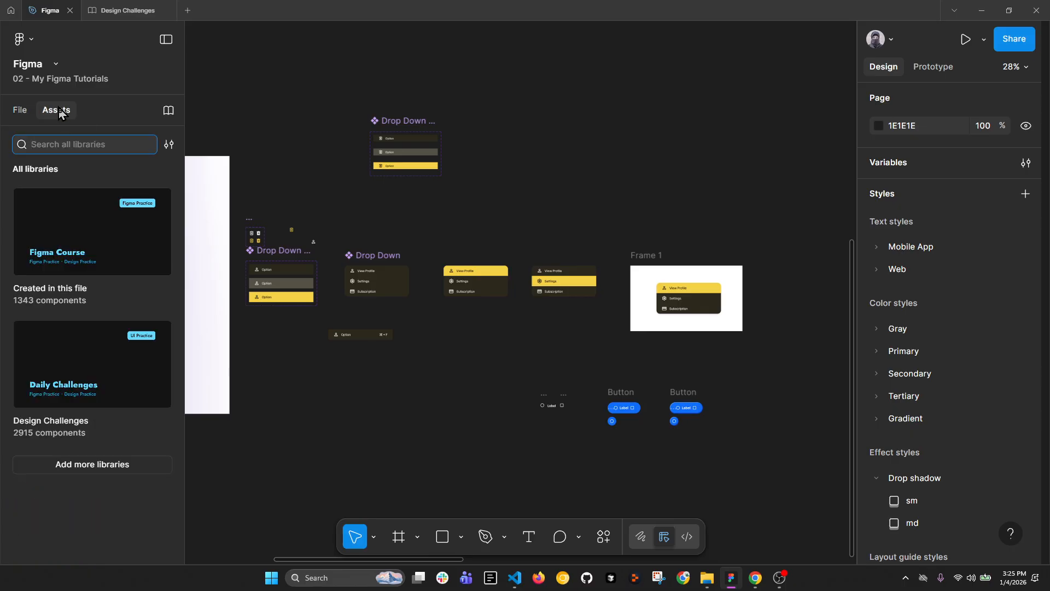
left_click(168, 112)
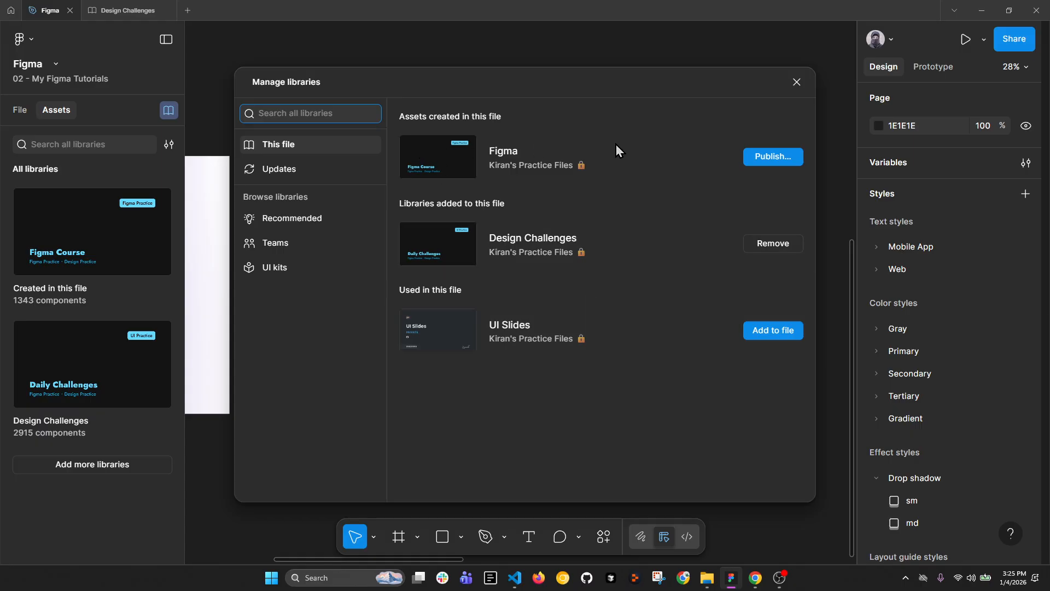
left_click(782, 159)
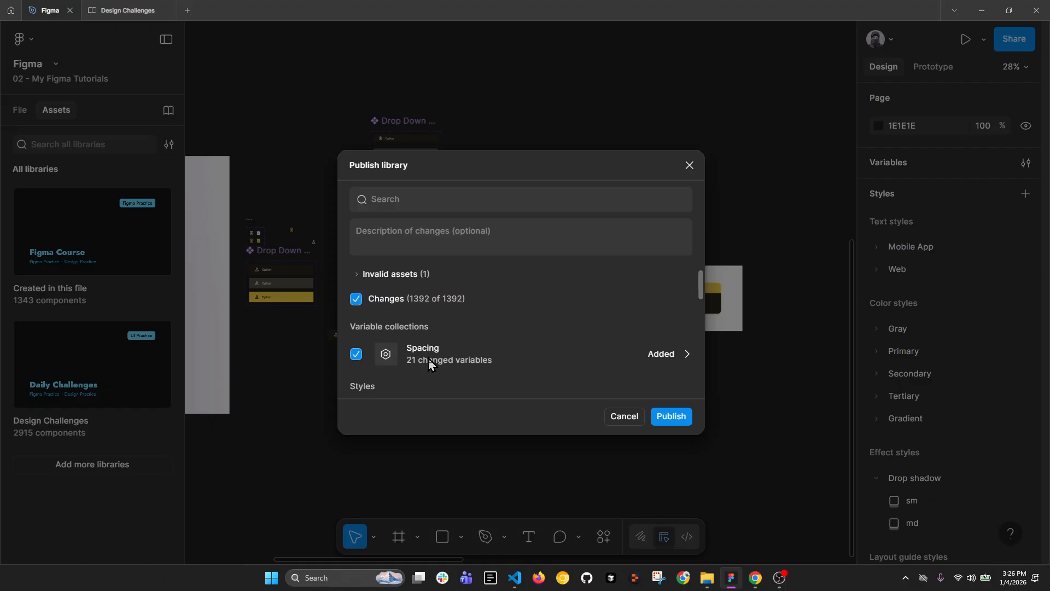
Step: Review the variable collections, styles and invalid assets listed for publishing
scroll(427, 356, "down", 2)
scroll(413, 344, "down", 4)
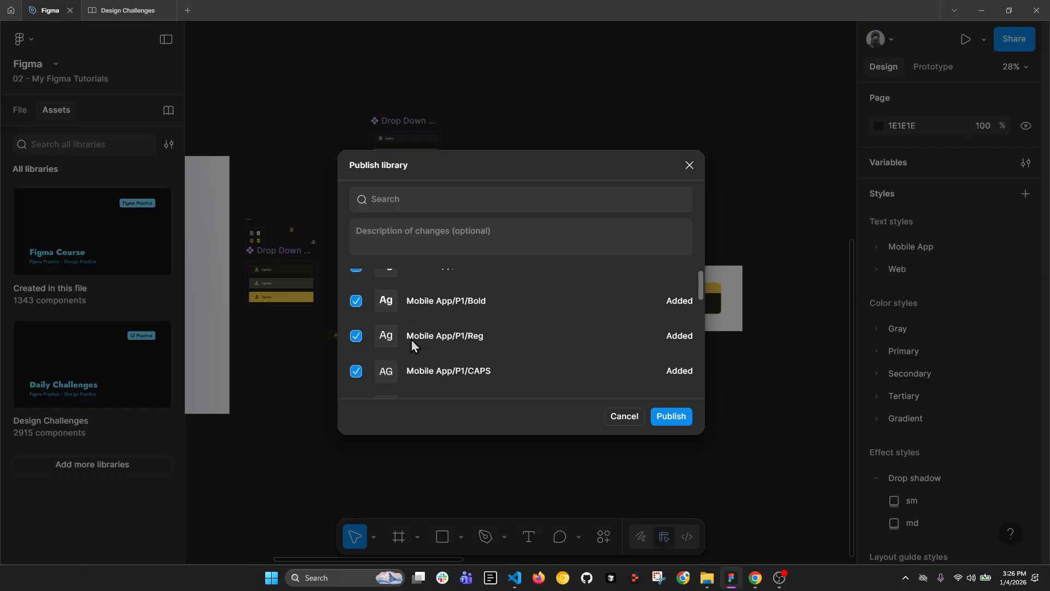
scroll(412, 342, "up", 6)
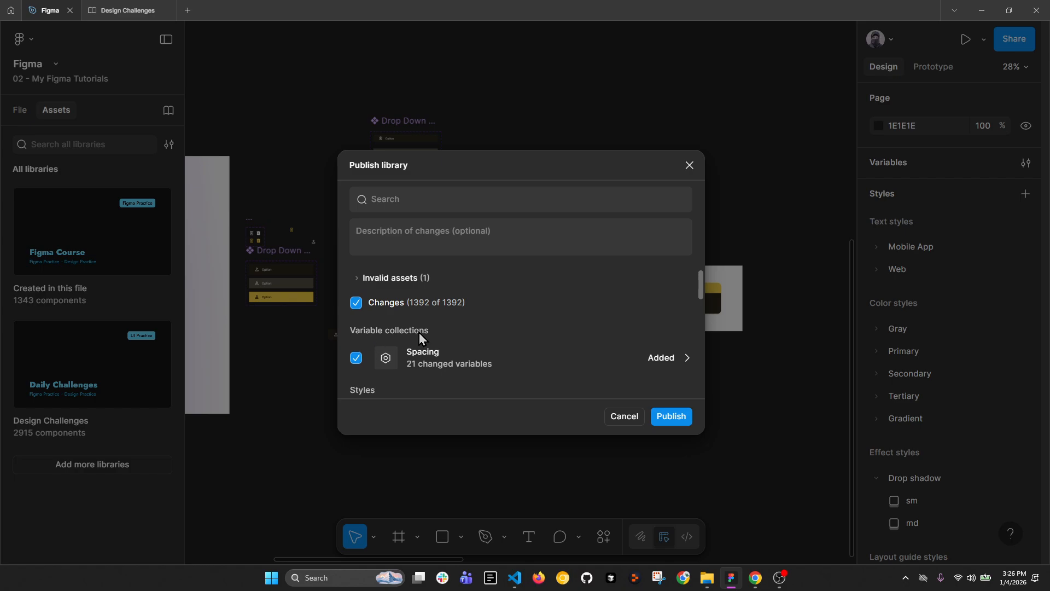
scroll(419, 334, "down", 2)
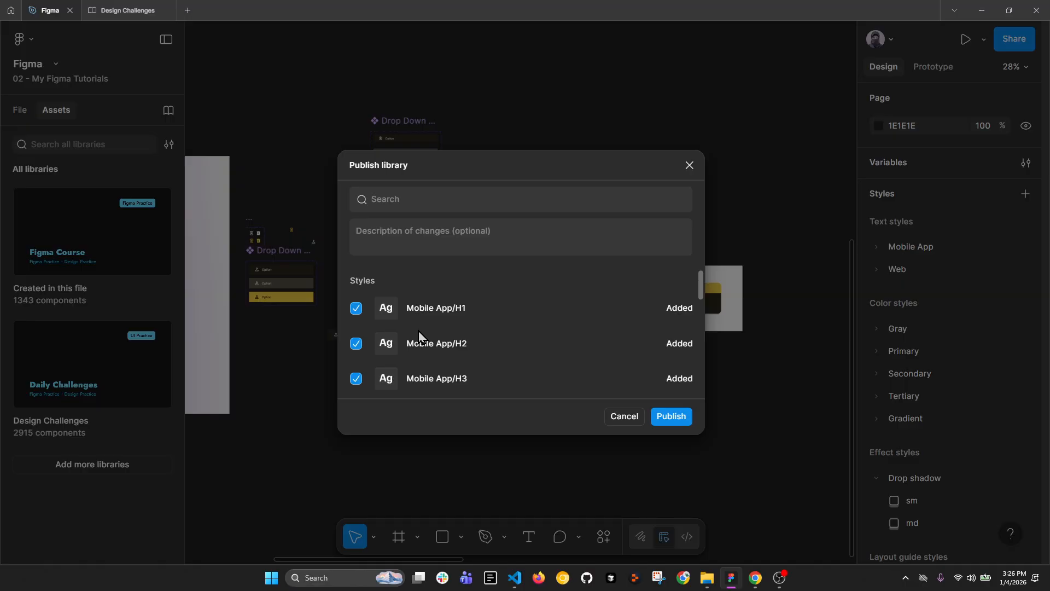
scroll(418, 333, "down", 10)
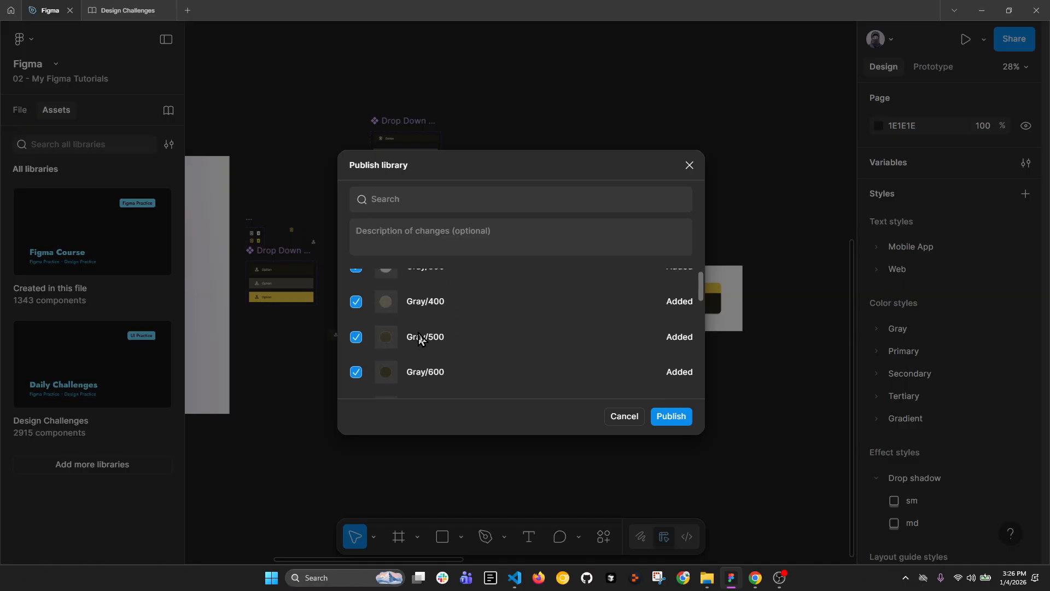
scroll(419, 333, "up", 12)
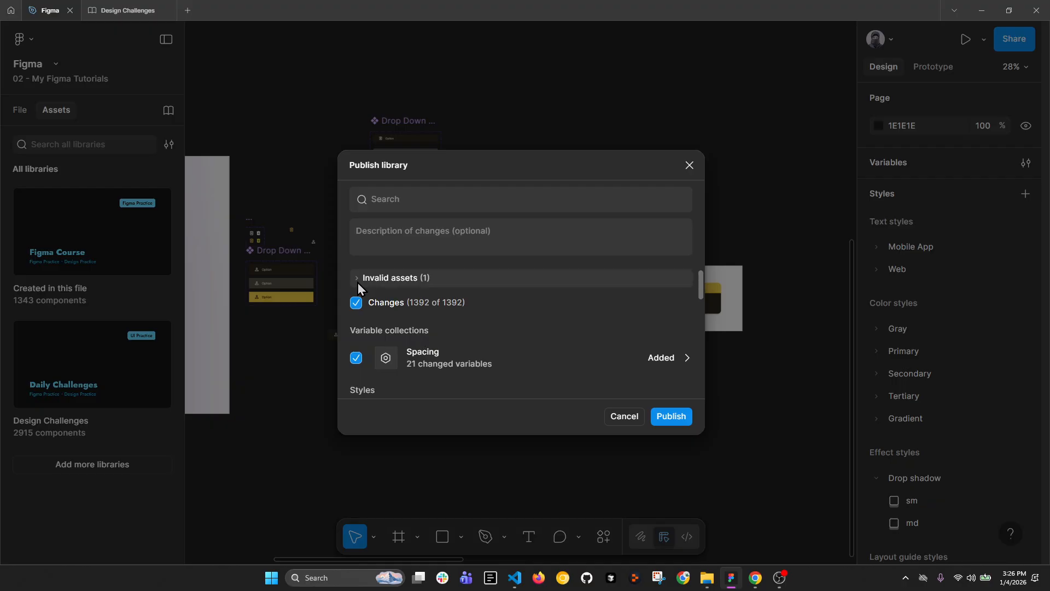
left_click(357, 278)
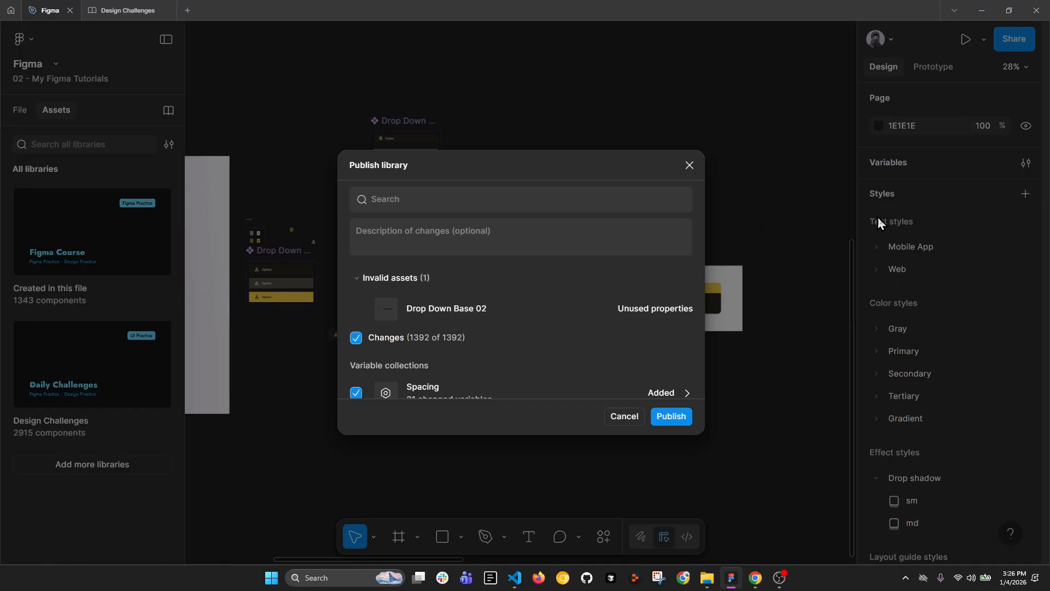
left_click(359, 277)
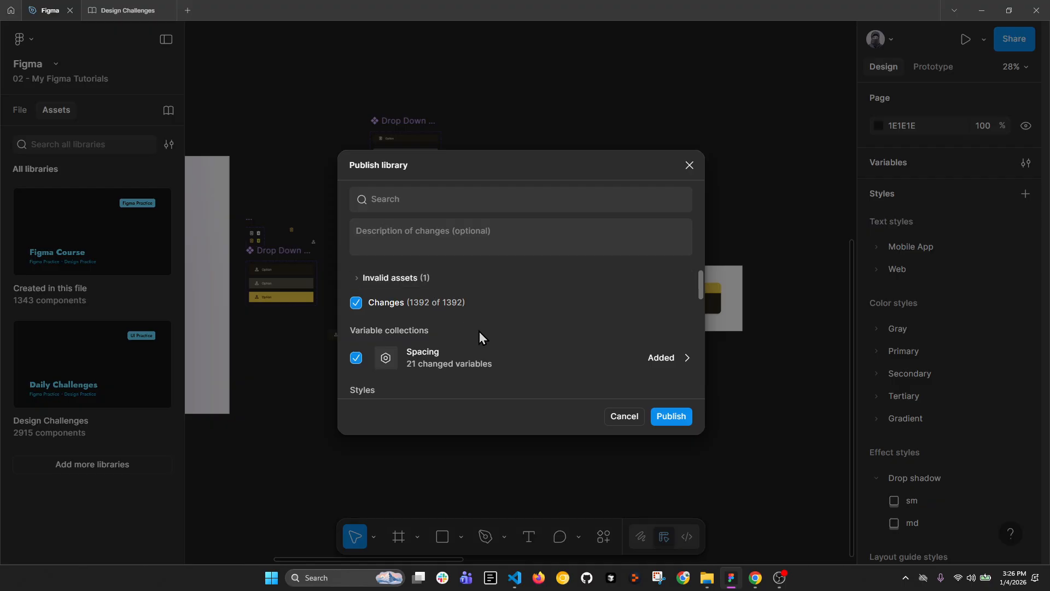
Step: Deselect all changes in the publishing list and select them all again
left_click(356, 304)
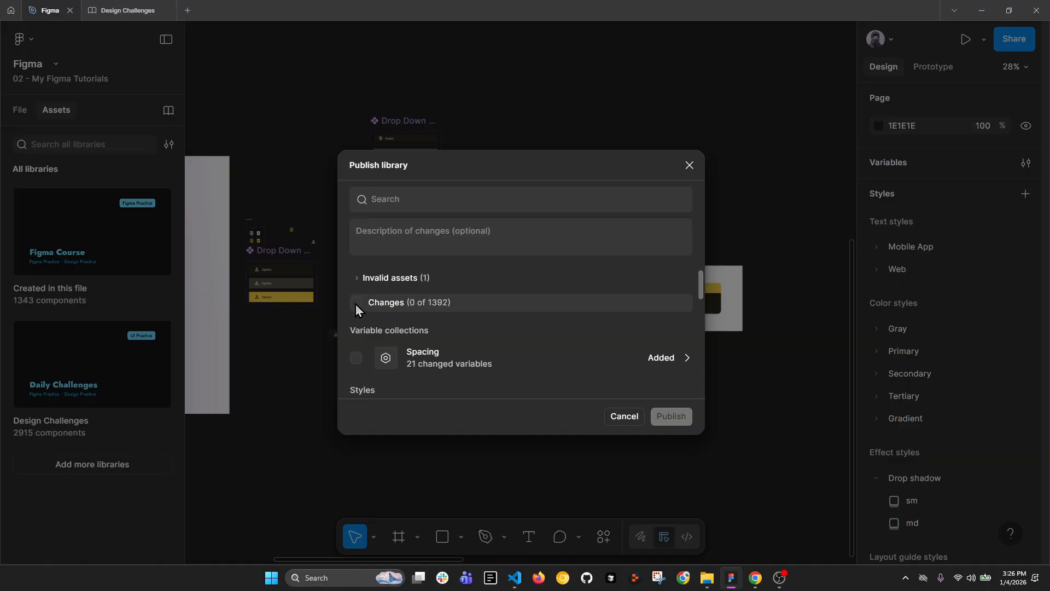
left_click(356, 305)
scroll(367, 307, "down", 1)
left_click(356, 303)
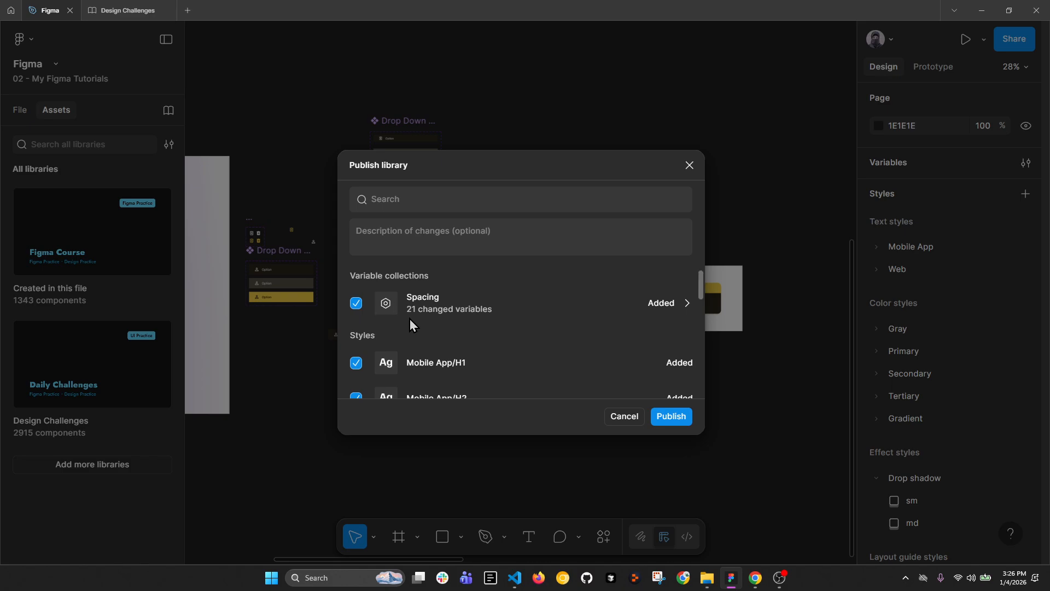
Step: Describe the library changes as "Jan 01 - Publishing for the first time"
left_click(403, 234)
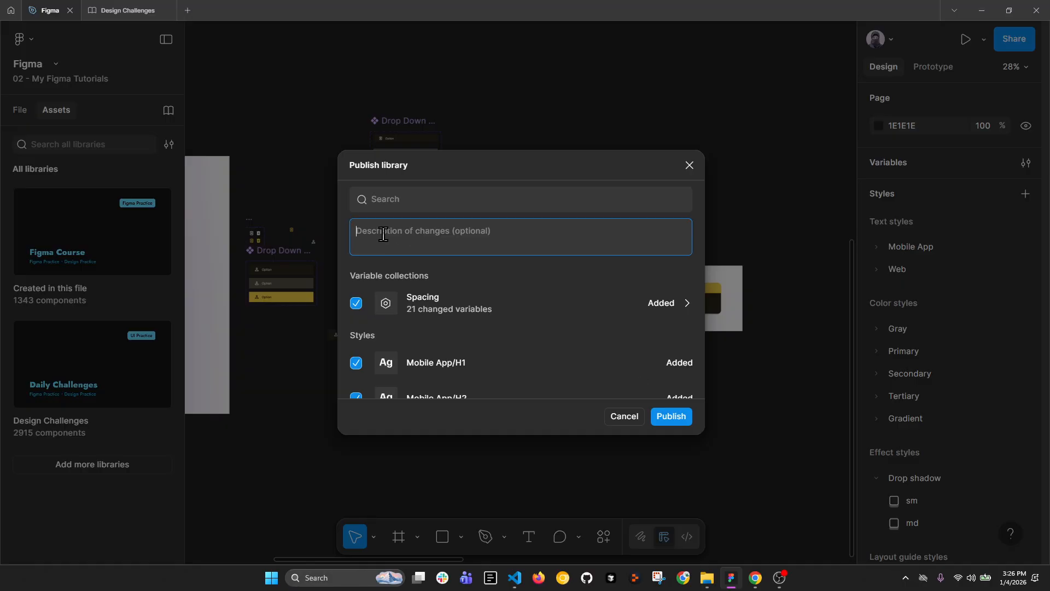
type("My")
key("BackSpace")
key("BackSpace")
type("Jan 0")
type("1 - Init")
key("ctrl+BackSpace")
type("Publishing")
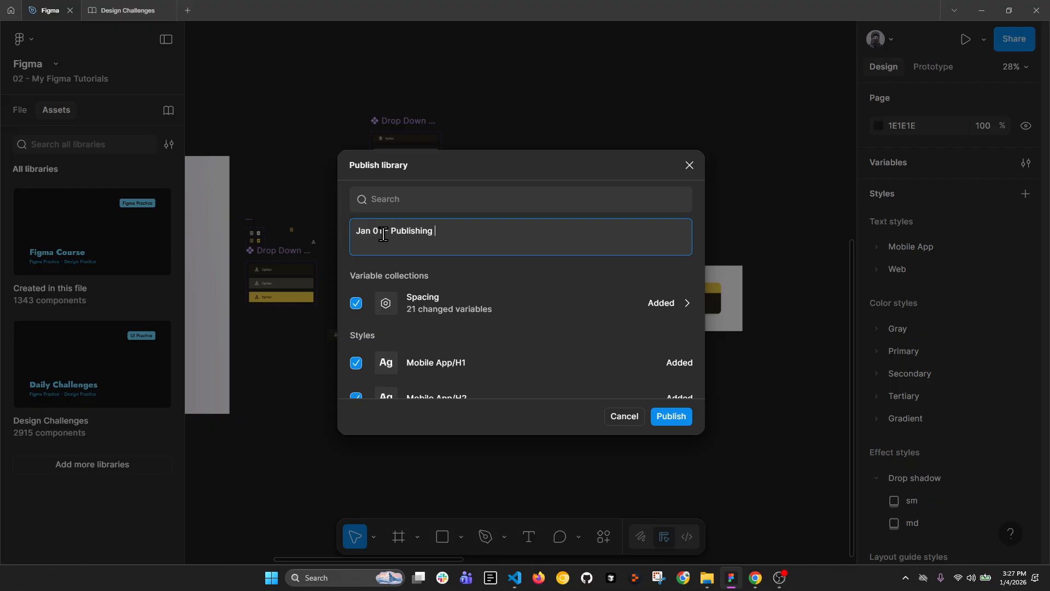
type("for the first time")
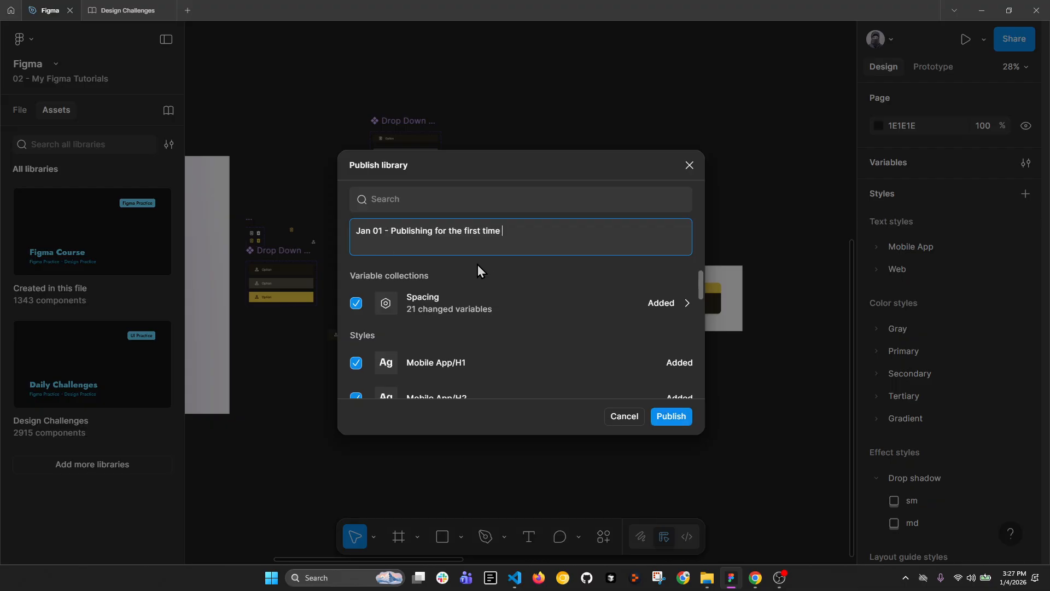
Step: Search the assets being published for "Button" and clear the search
left_click(428, 200)
scroll(419, 339, "down", 5)
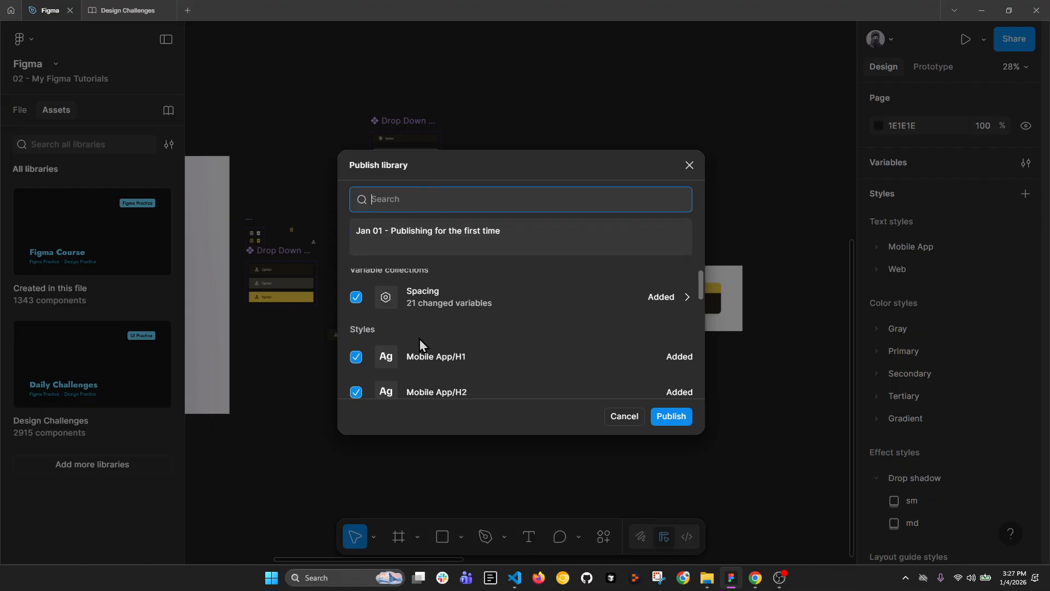
scroll(417, 283, "up", 2)
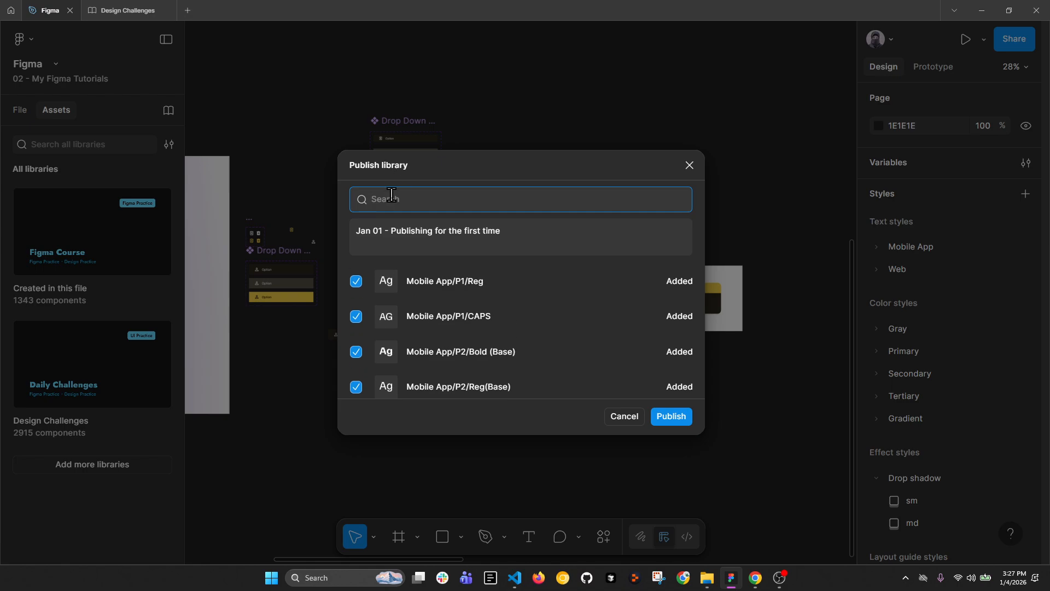
type("Button")
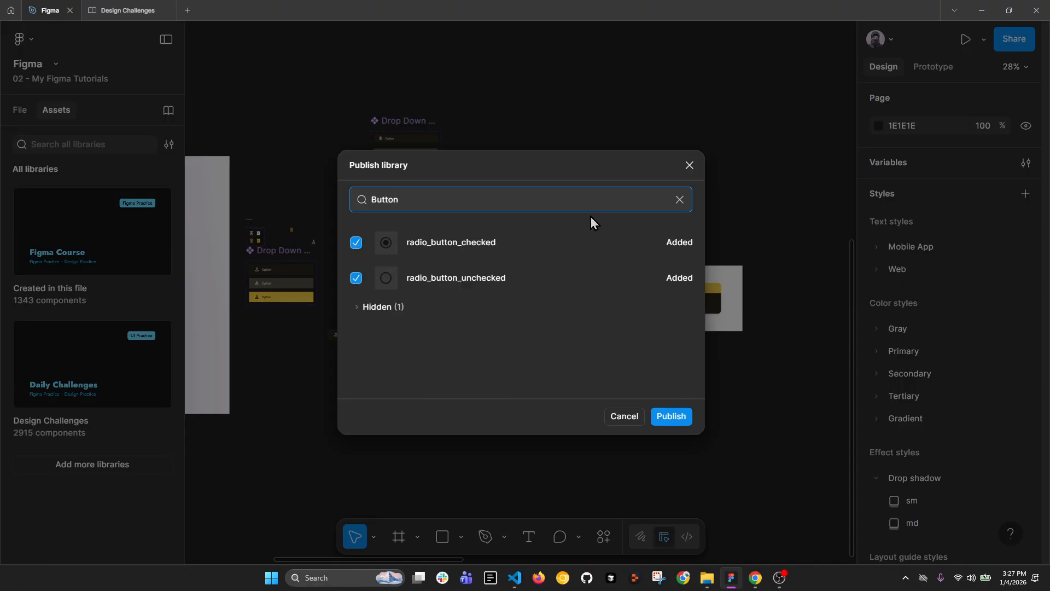
left_click(673, 199)
Step: Add a period to the end of the change description and publish the library
left_click(534, 232)
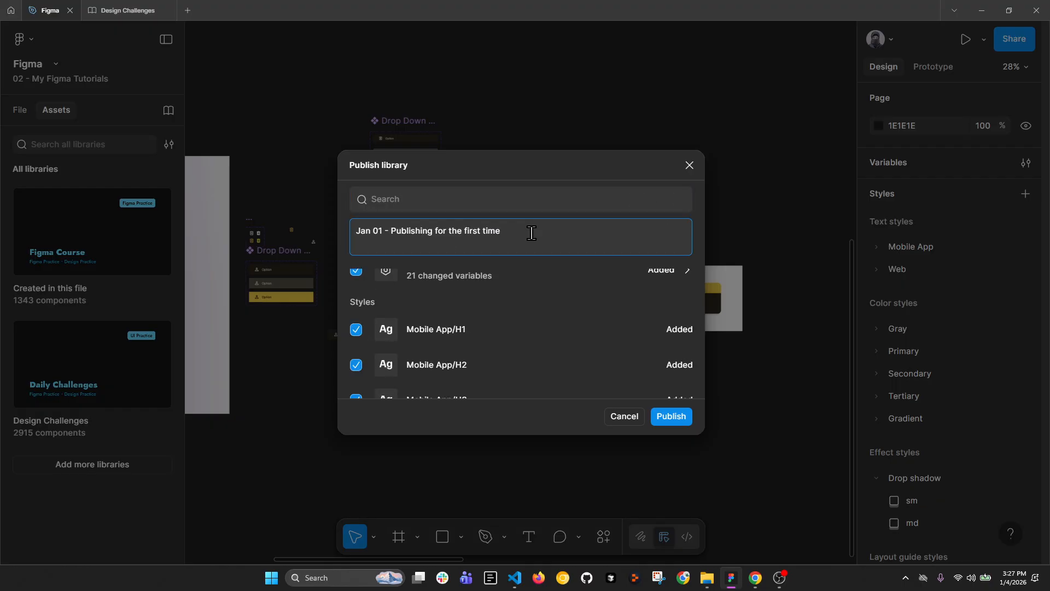
type(".")
left_click(671, 420)
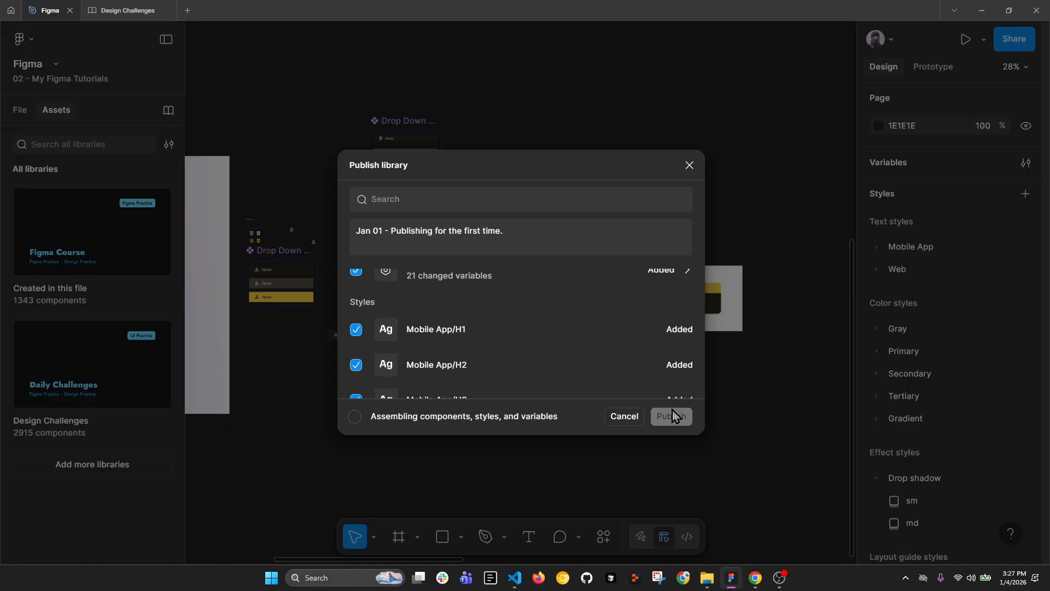
left_click(673, 413)
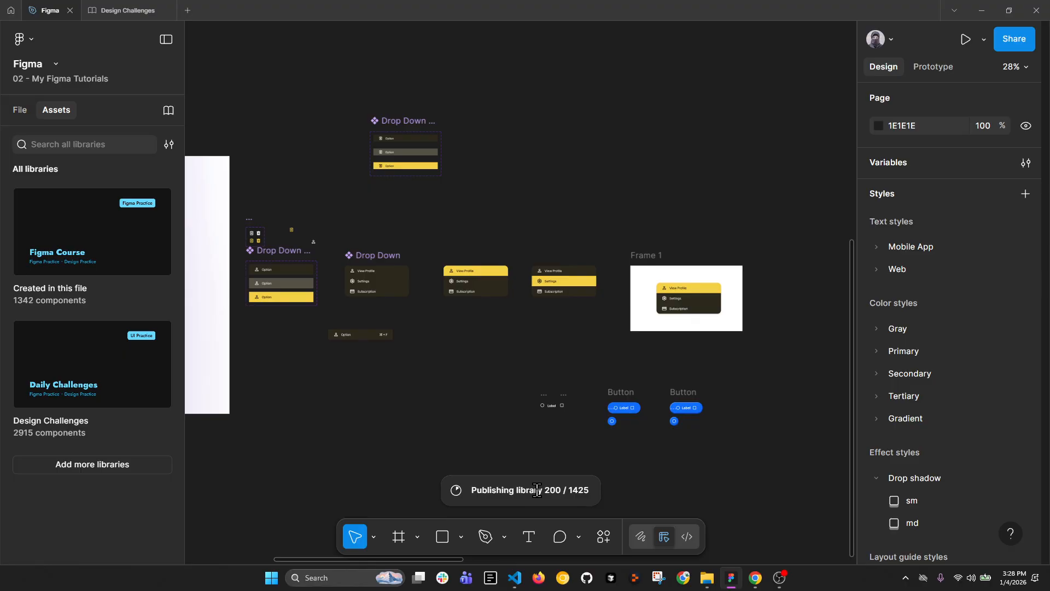
Step: Switch to the Design Challenges file and view its text-field component set
mouse_move(152, 6)
left_click(115, 6)
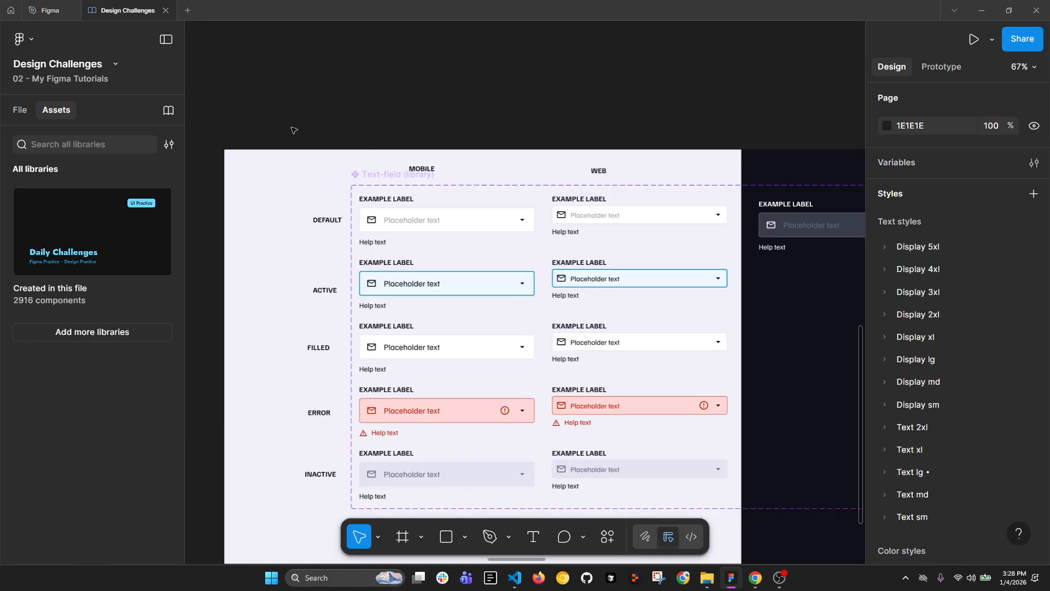
scroll(295, 123, "down", 2)
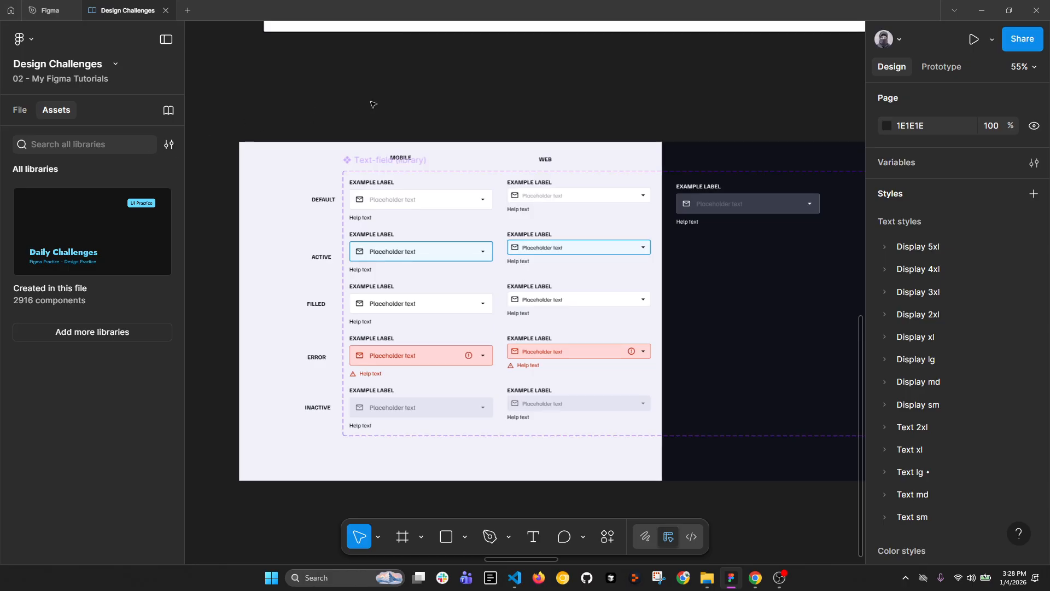
Step: Browse the files in the 02 - My Figma Tutorials project, comparing Figma with Design Challenges, and reopen Design Challenges
left_click(10, 10)
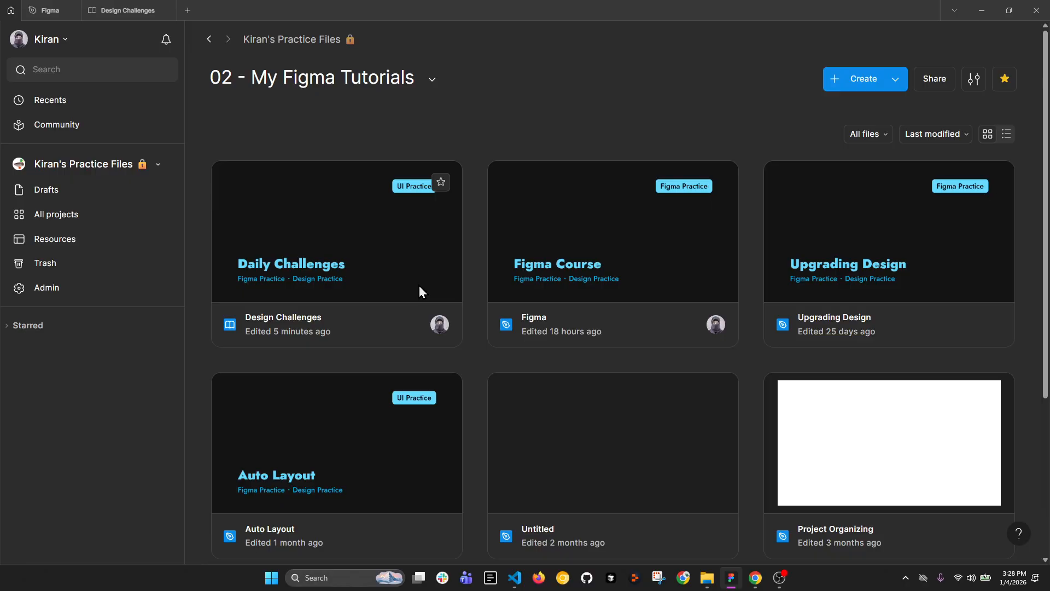
scroll(419, 287, "down", 3)
scroll(419, 287, "up", 2)
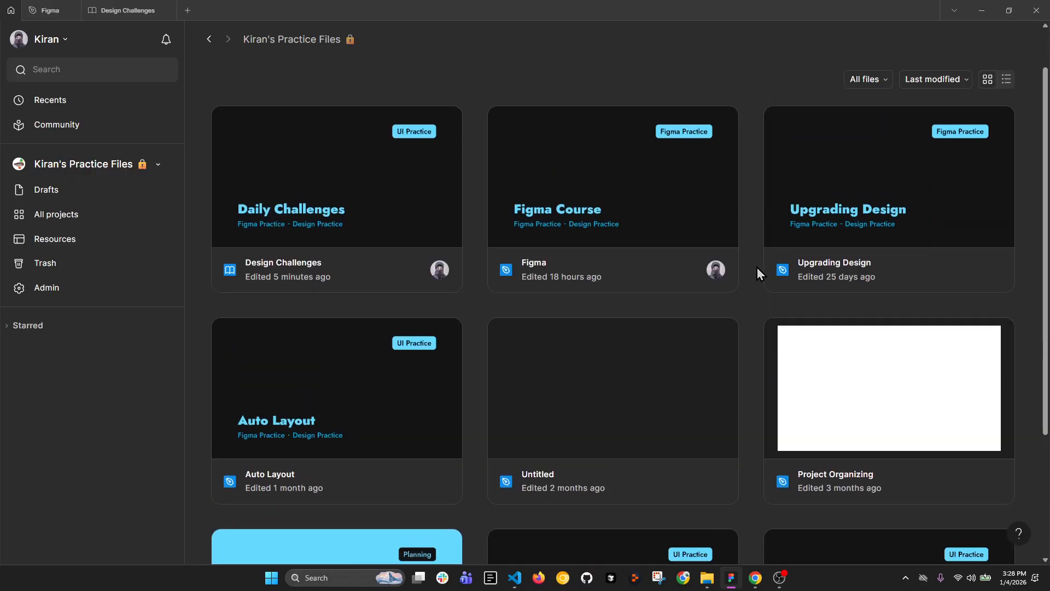
left_click(576, 223)
left_click(310, 218)
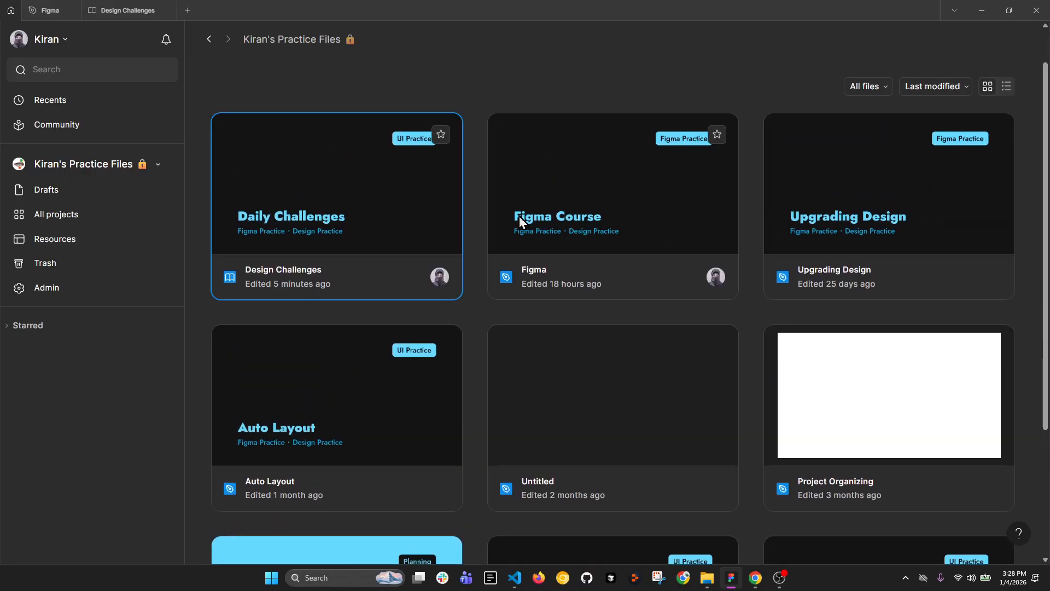
left_click(579, 219)
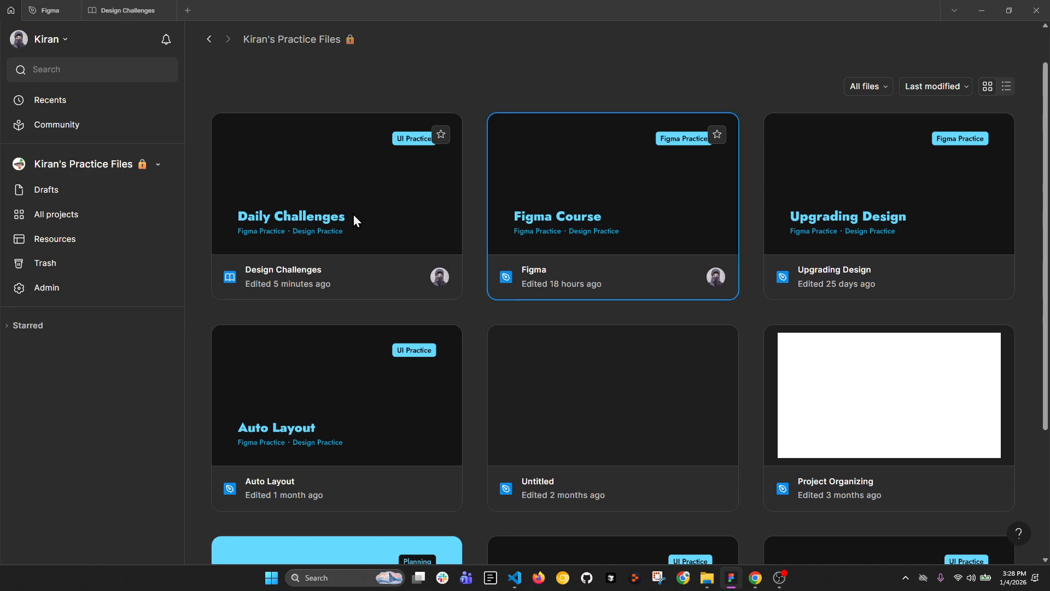
left_click(354, 215)
double_click(354, 215)
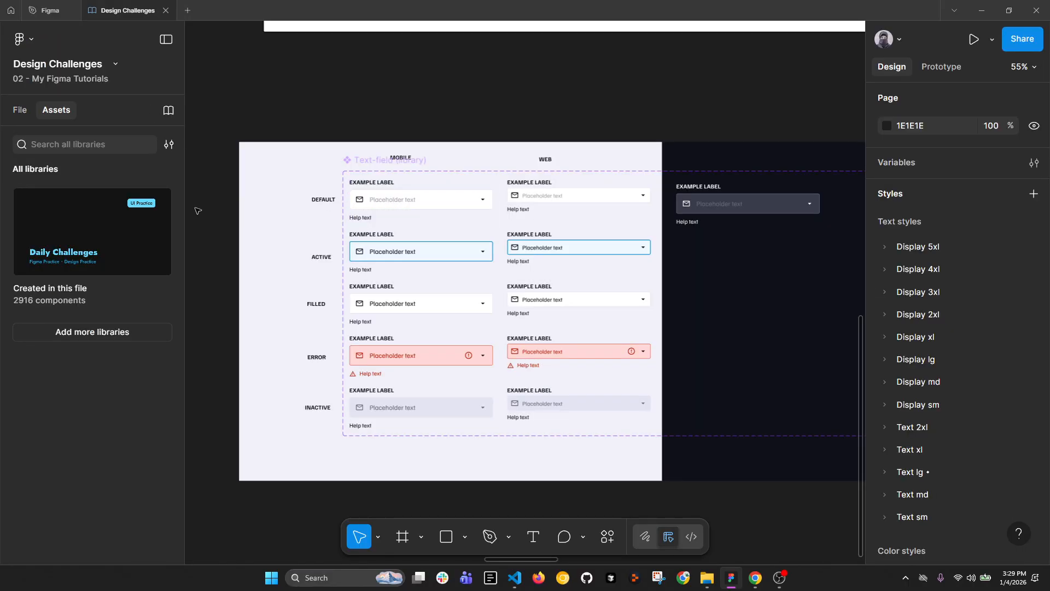
Step: Check the Design Challenges file's own libraries and library updates, and view the publishing progress in the Figma file
left_click(116, 337)
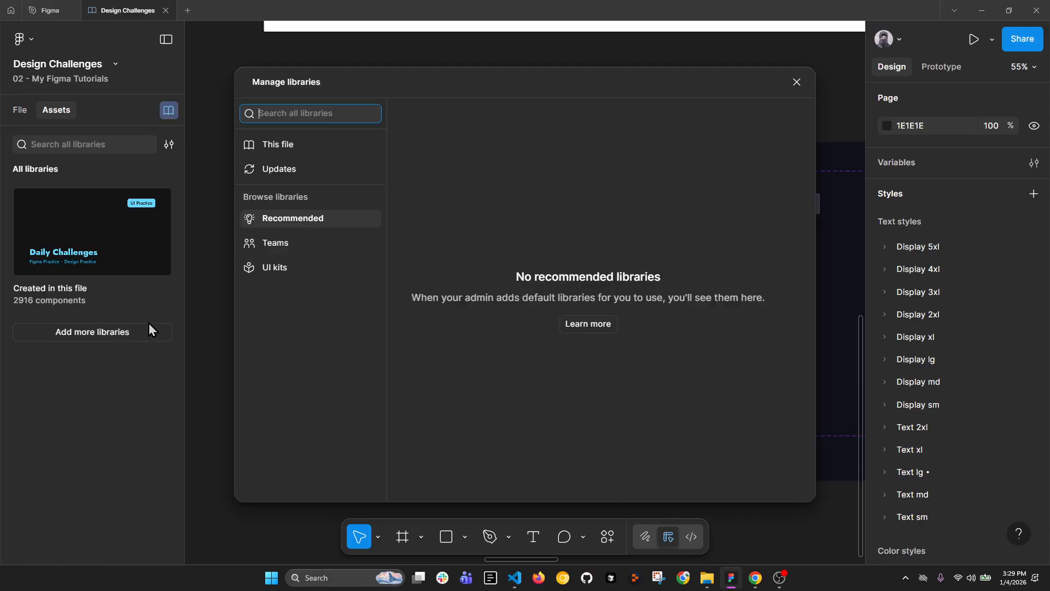
left_click(290, 146)
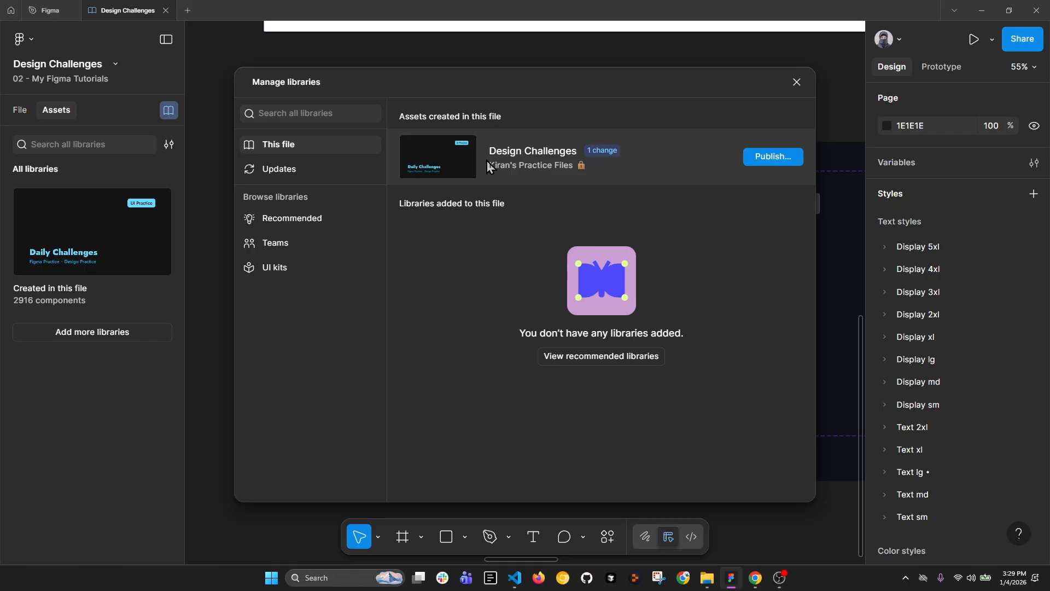
left_click(312, 177)
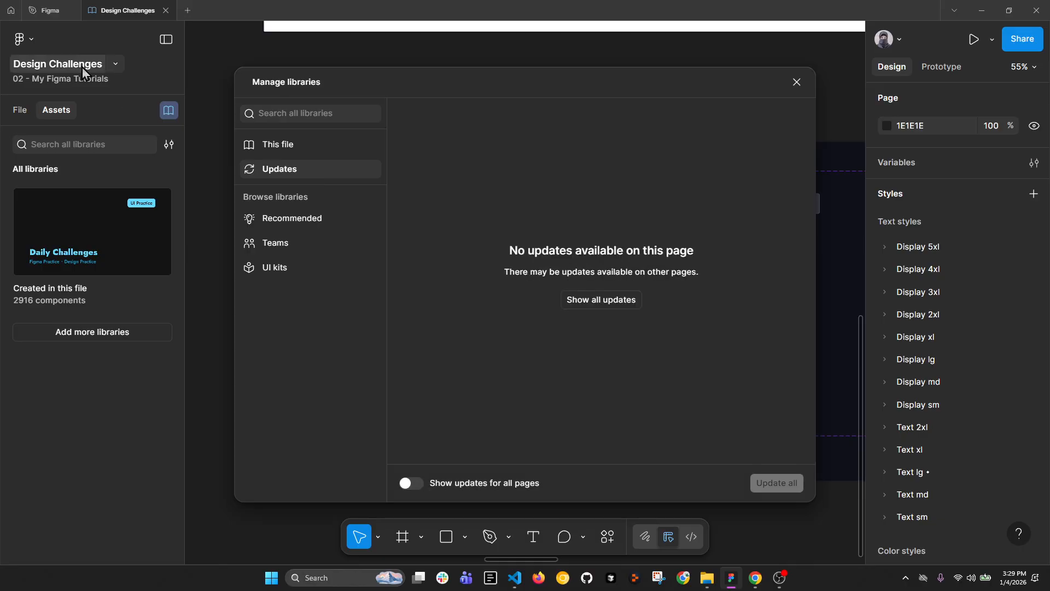
left_click(51, 10)
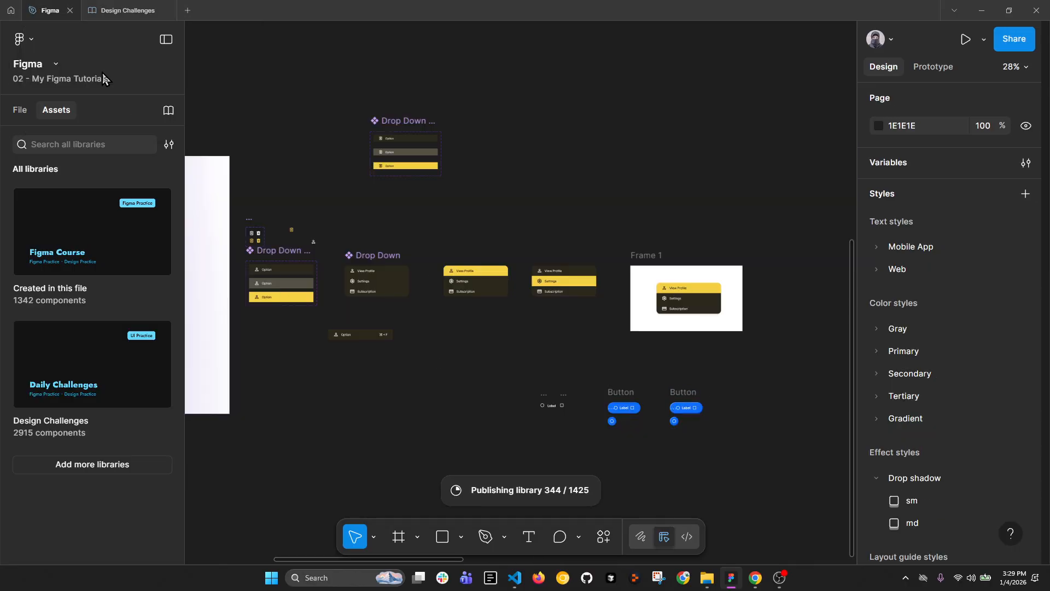
left_click(128, 10)
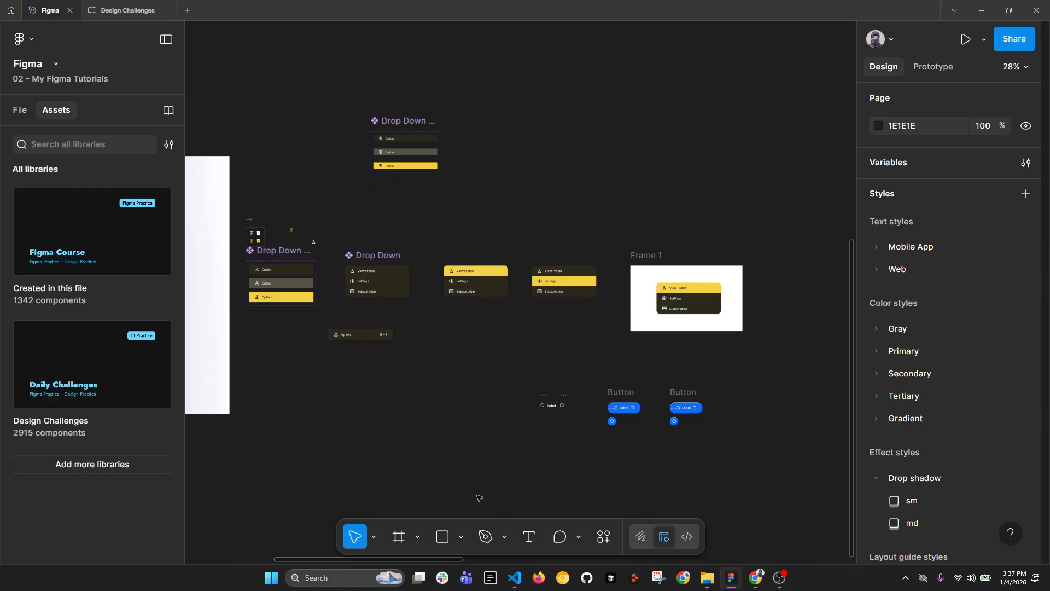
Step: Return to Design Challenges and browse the team libraries available to add to the file
left_click(105, 7)
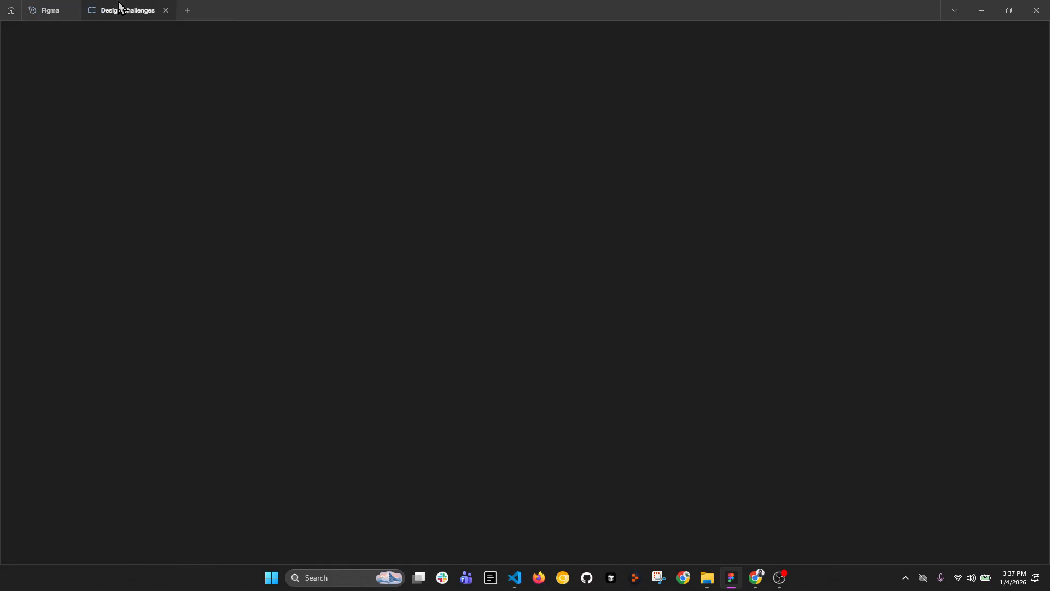
left_click(796, 83)
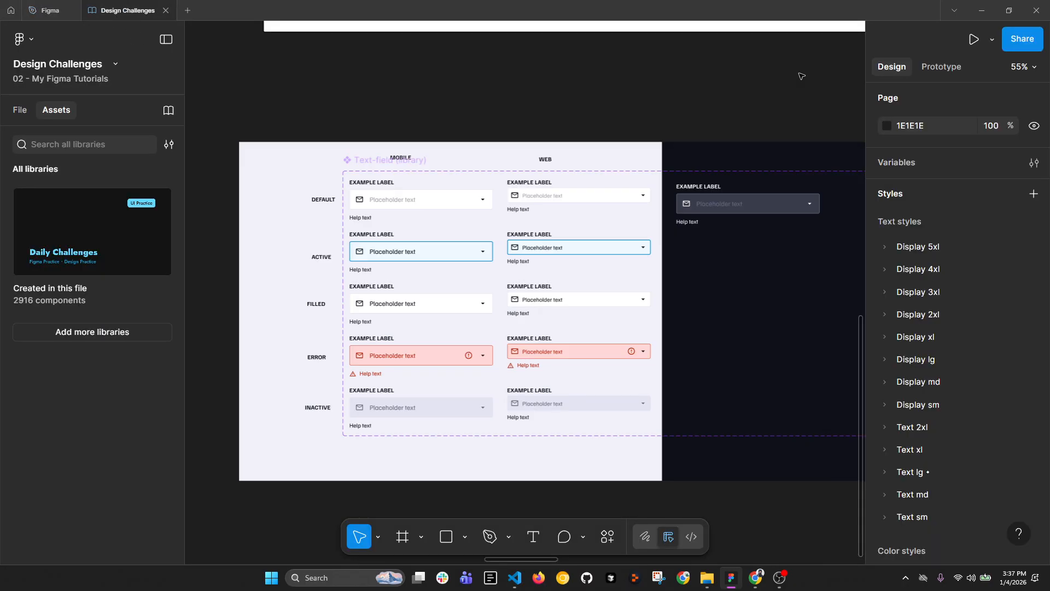
left_click(169, 110)
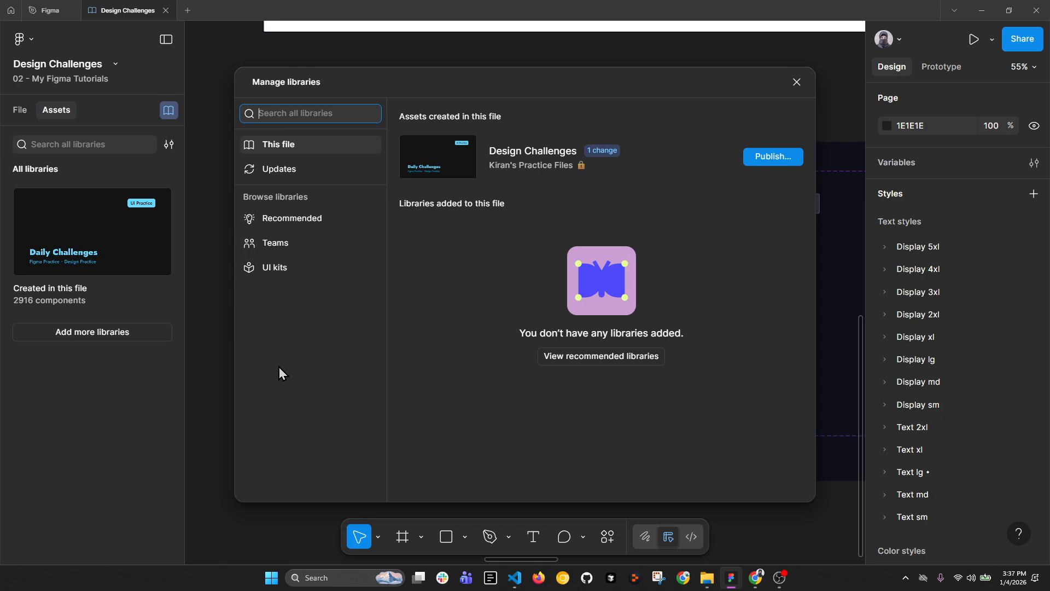
left_click(120, 336)
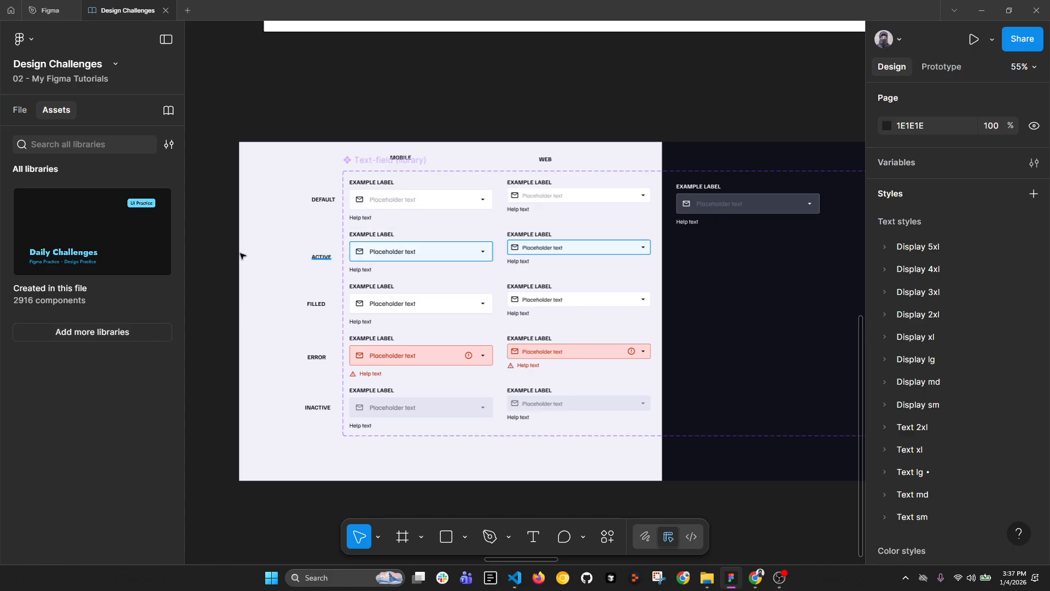
left_click(67, 333)
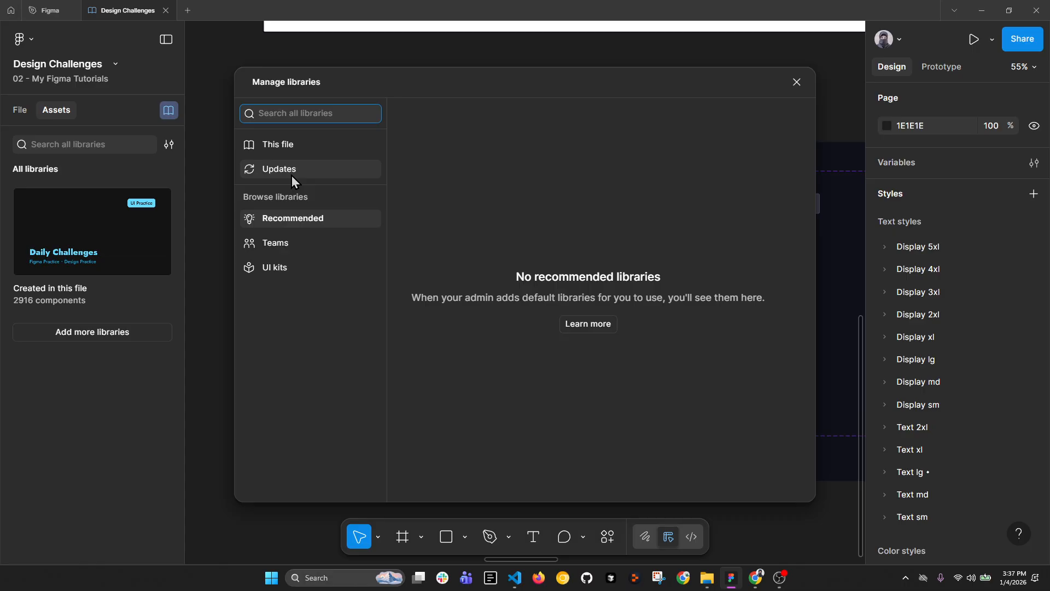
left_click(294, 247)
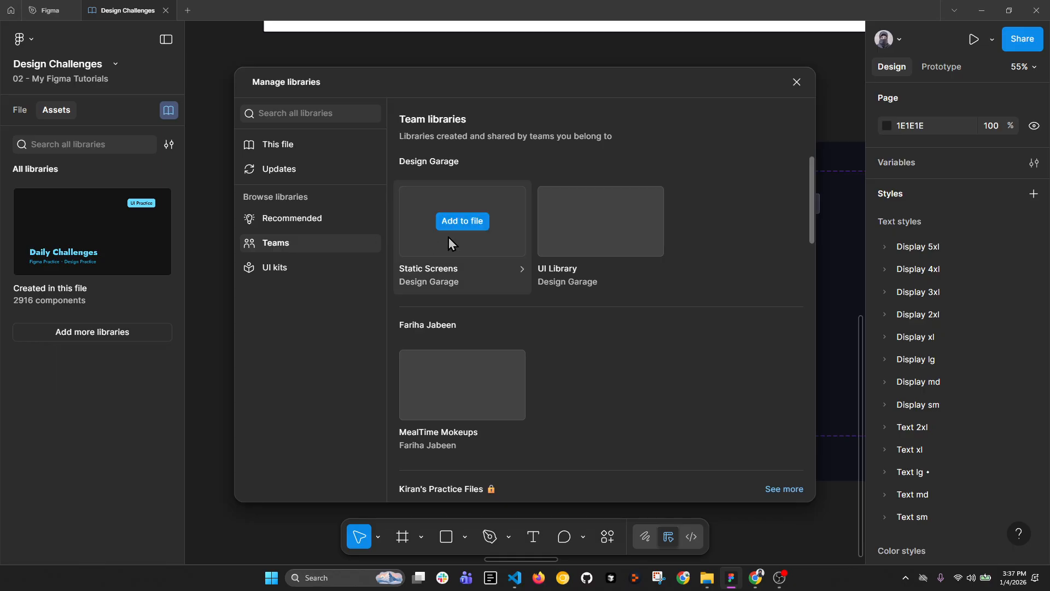
scroll(452, 241, "down", 3)
scroll(462, 244, "down", 7)
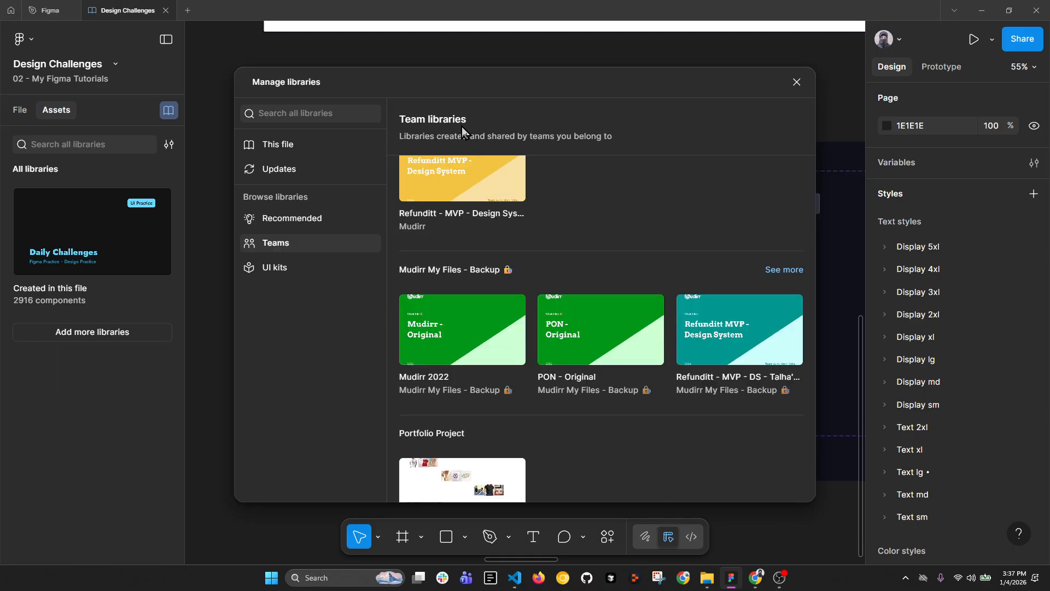
Step: Search the libraries for "Figma" and add the Figma library to the Design Challenges file
left_click(50, 11)
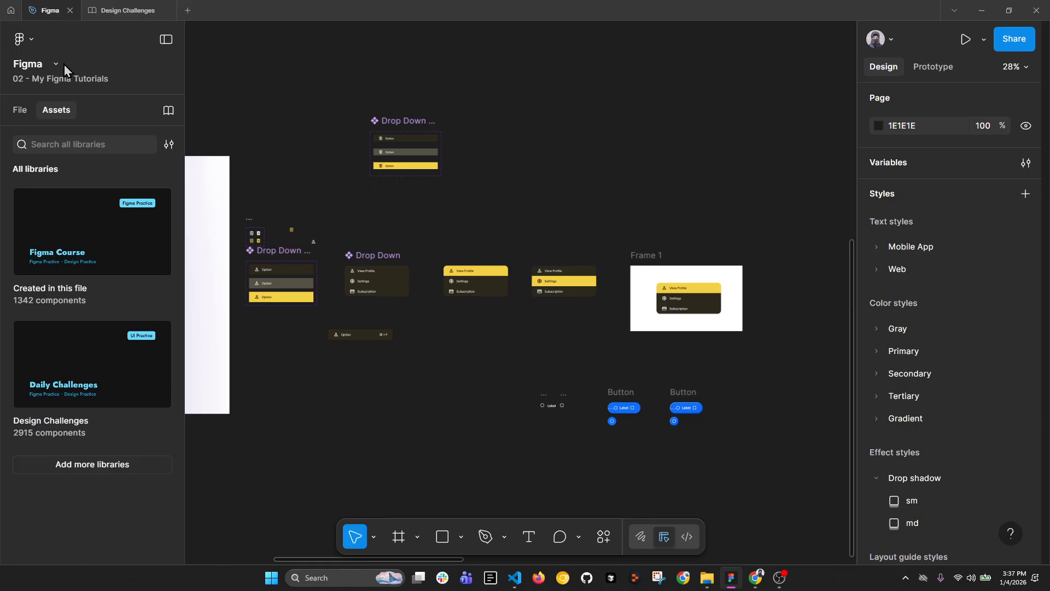
left_click(123, 11)
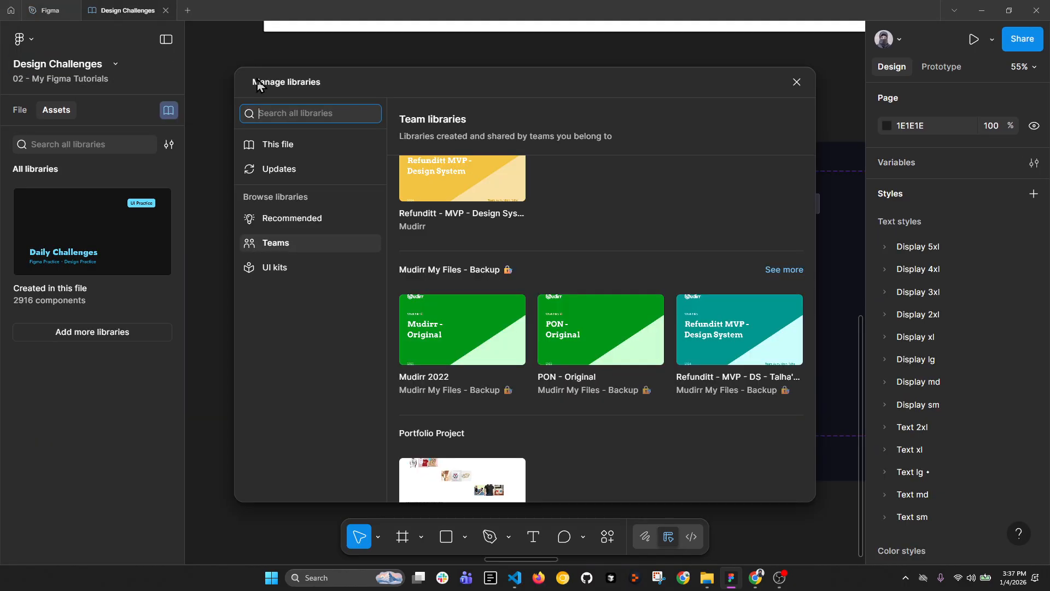
type("Figma")
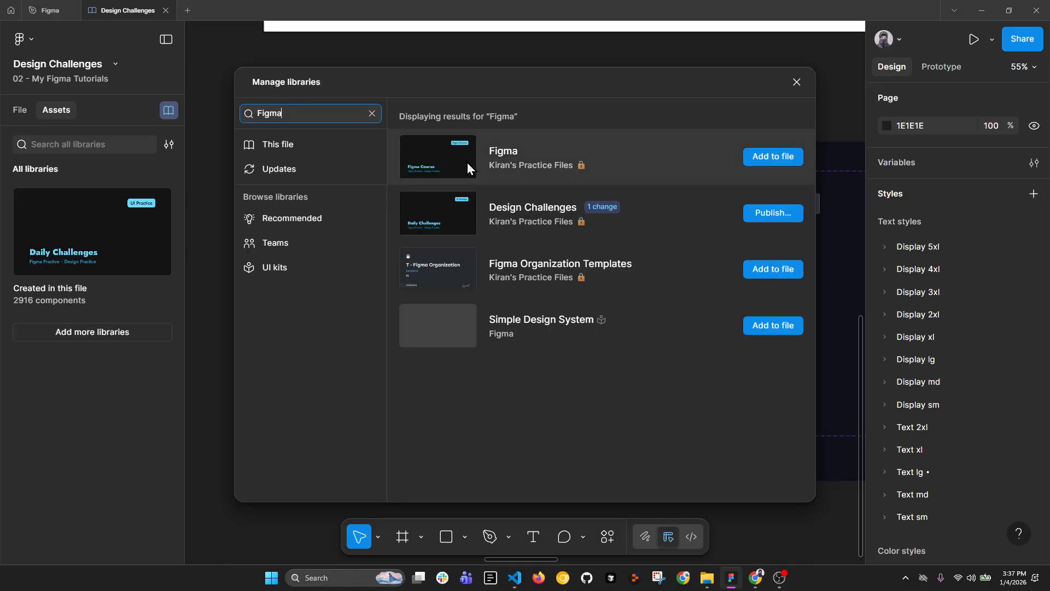
left_click(776, 162)
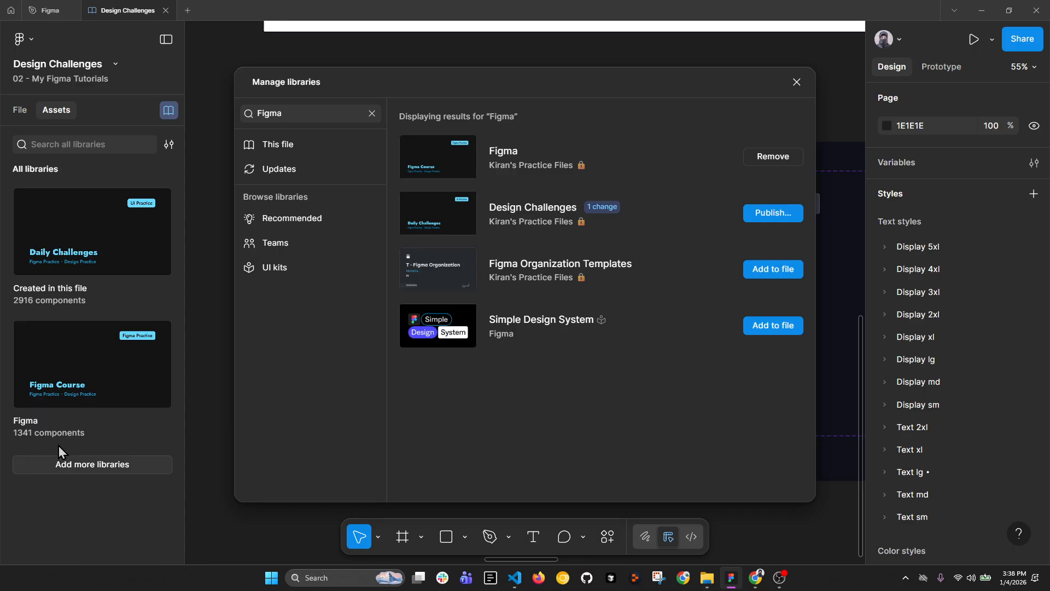
left_click(797, 82)
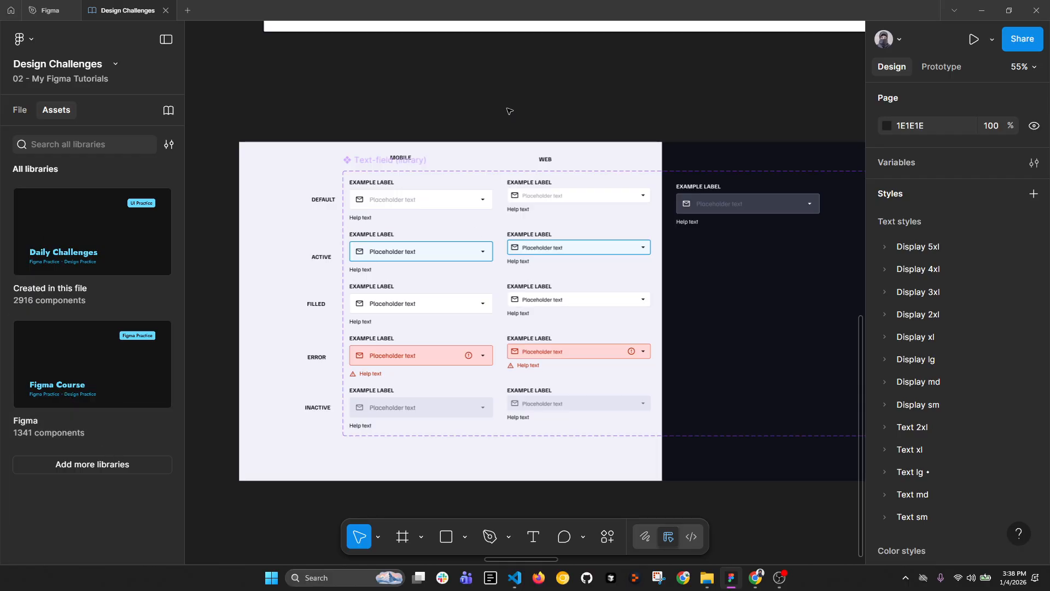
Step: Look up the Drop Down Base 02 component set in the Figma file and copy its name
scroll(507, 111, "down", 3)
left_click_drag(595, 104, 443, 80)
left_click_drag(371, 327, 401, 191)
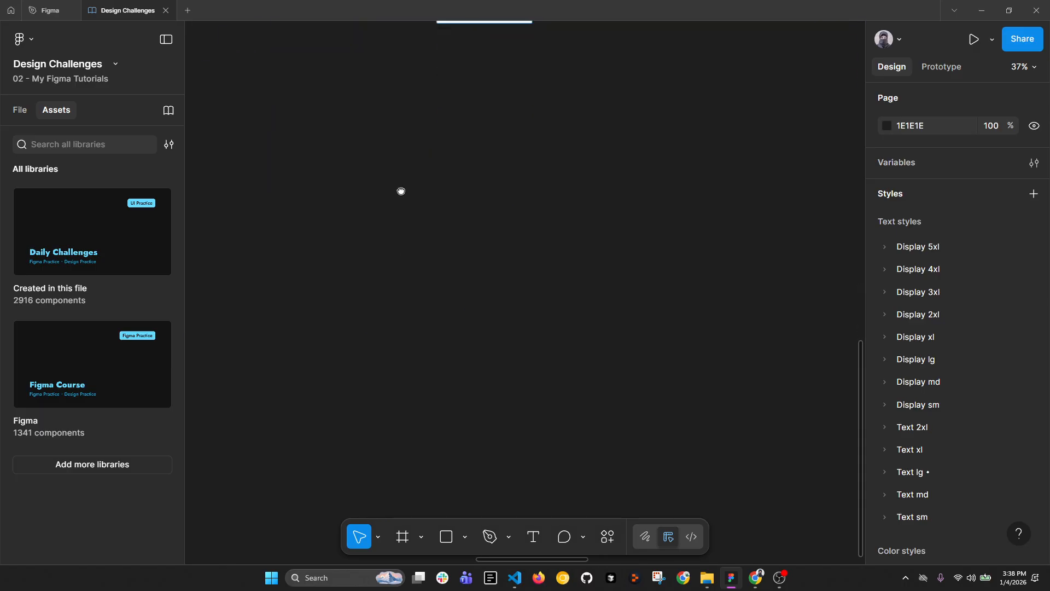
left_click(49, 144)
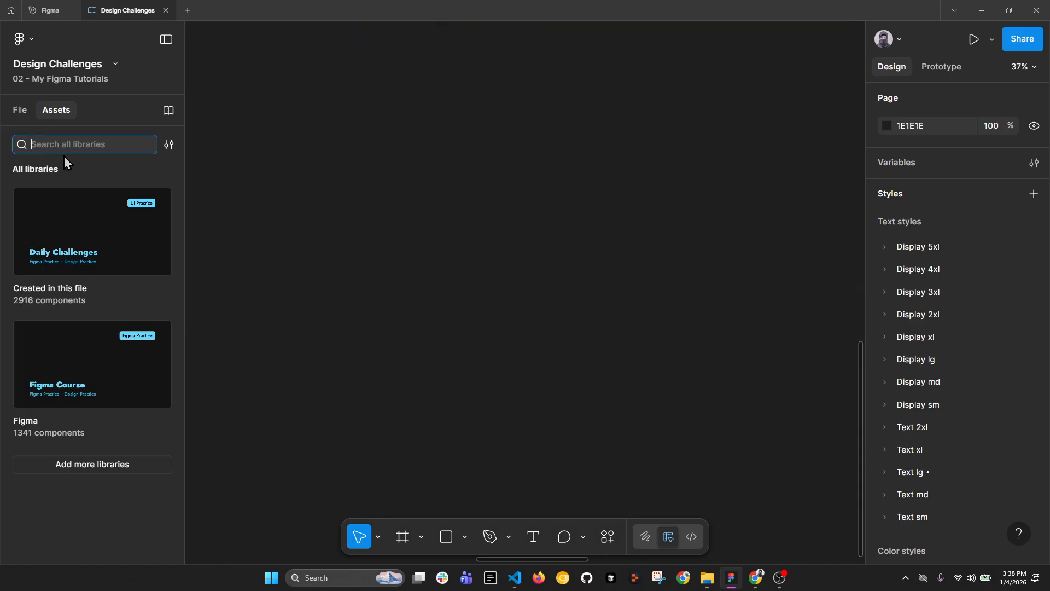
left_click(48, 10)
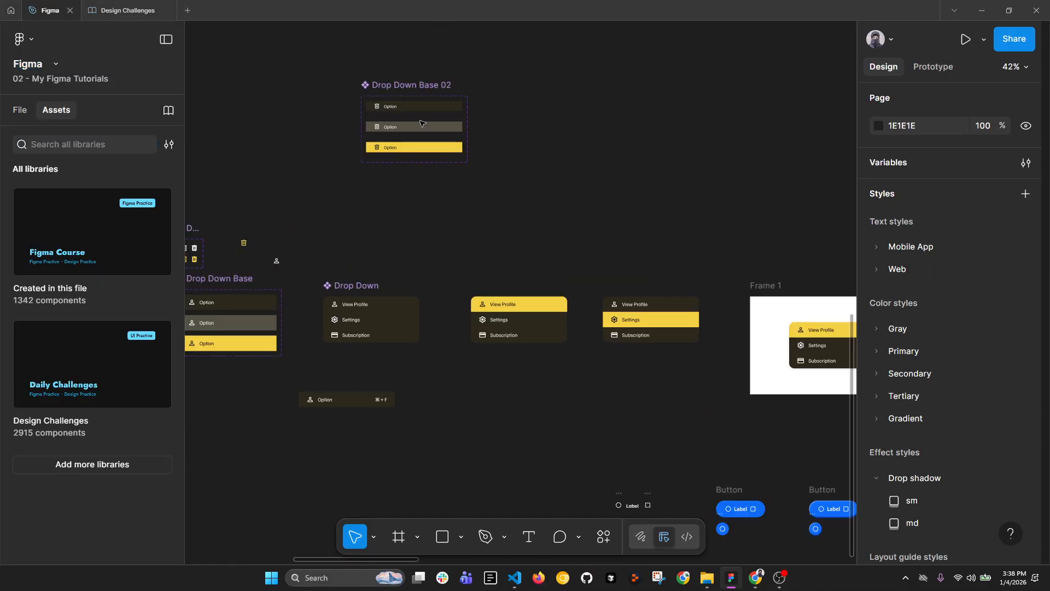
scroll(420, 123, "up", 5)
double_click(379, 93)
key("ctrl+c")
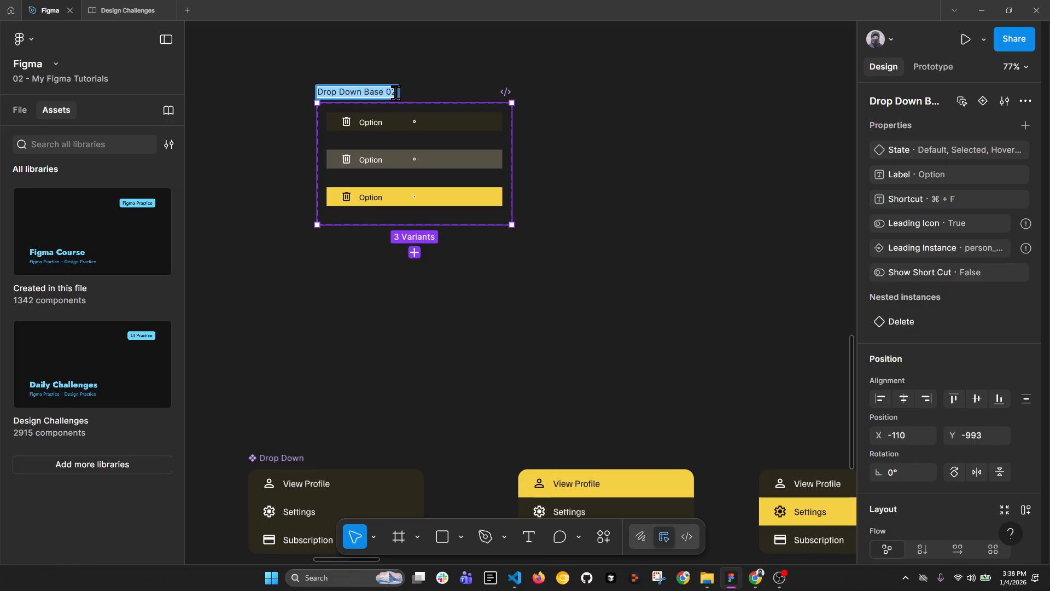
left_click(372, 56)
Step: Search all libraries in the Design Challenges file's assets for "drop down"
left_click(127, 10)
left_click(55, 144)
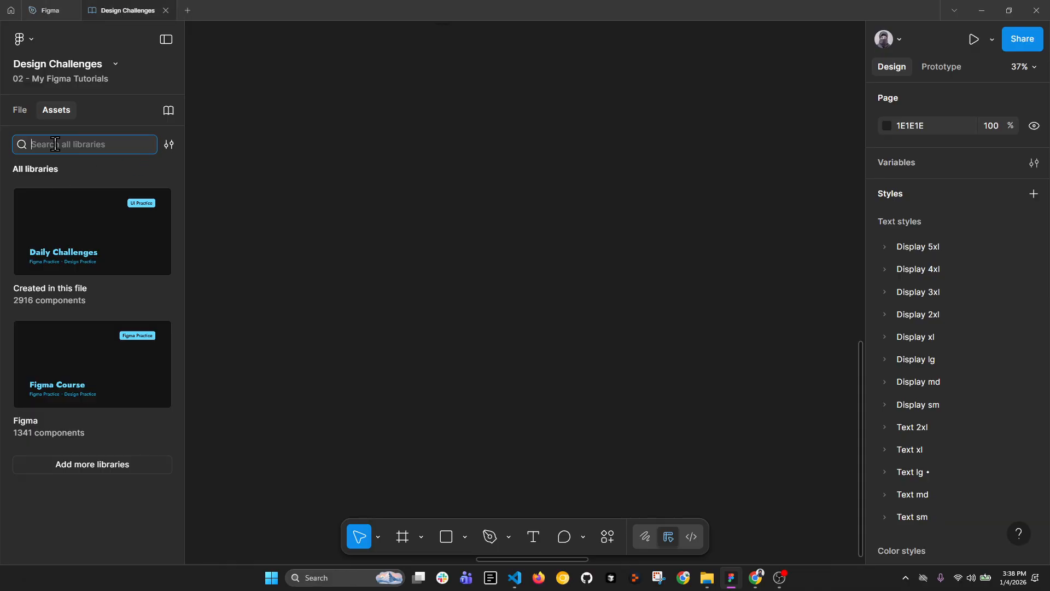
type("down")
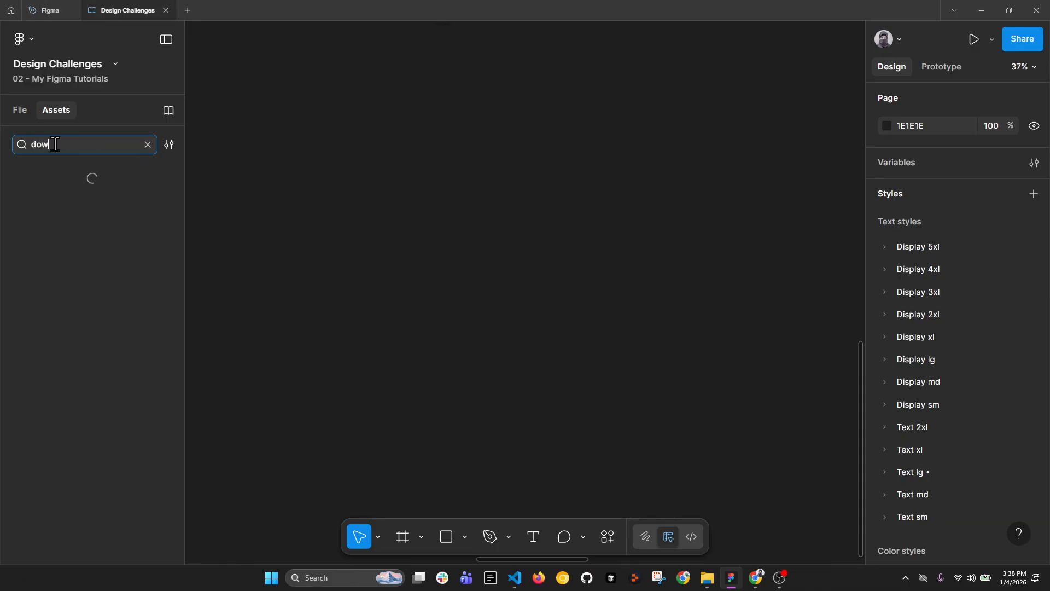
key("BackSpace")
key("BackSpace")
key("BackSpace")
type("rop down")
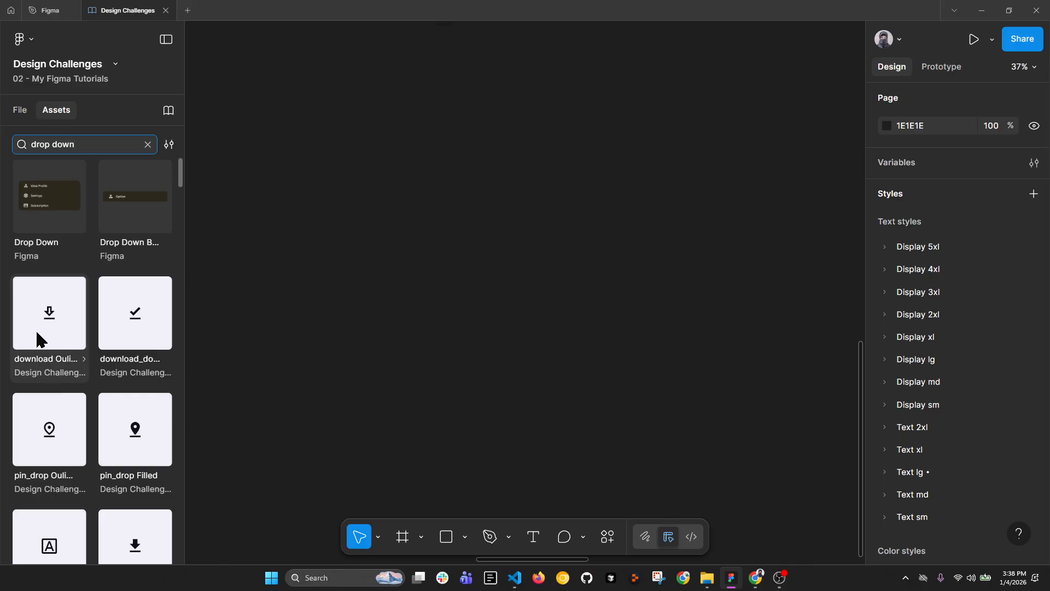
Step: Place an instance of the Figma library's Drop Down component on the empty canvas area in Design Challenges
scroll(35, 333, "down", 4)
scroll(35, 334, "down", 3)
scroll(34, 331, "up", 7)
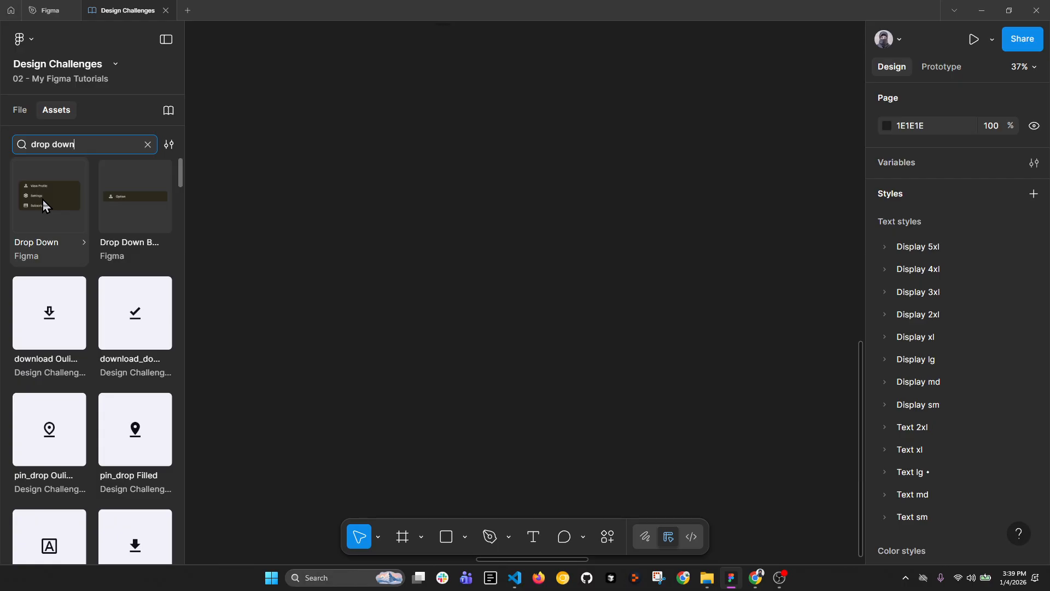
left_click_drag(44, 205, 397, 233)
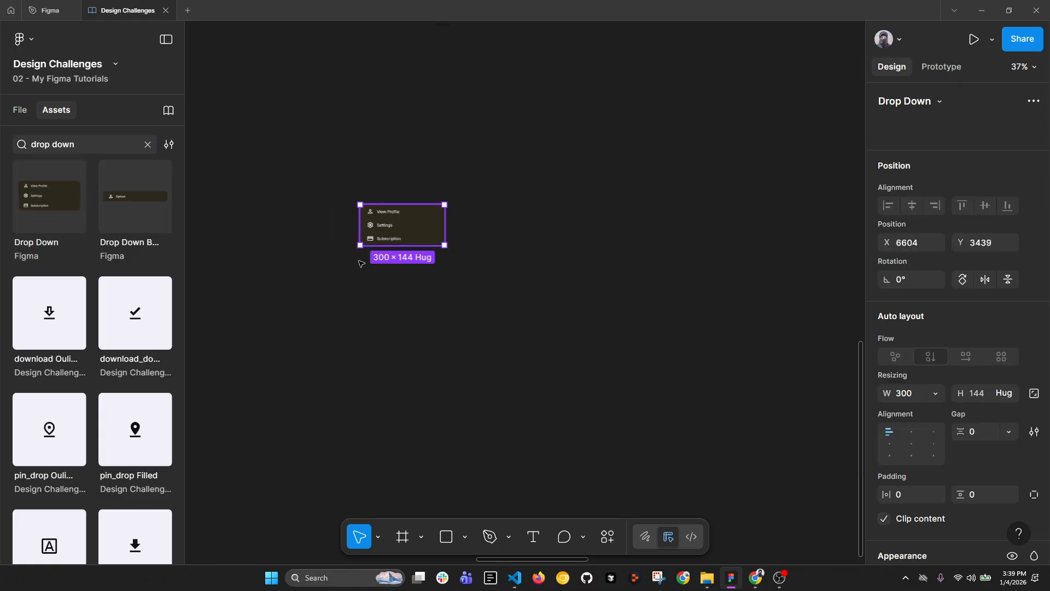
scroll(359, 204, "up", 3)
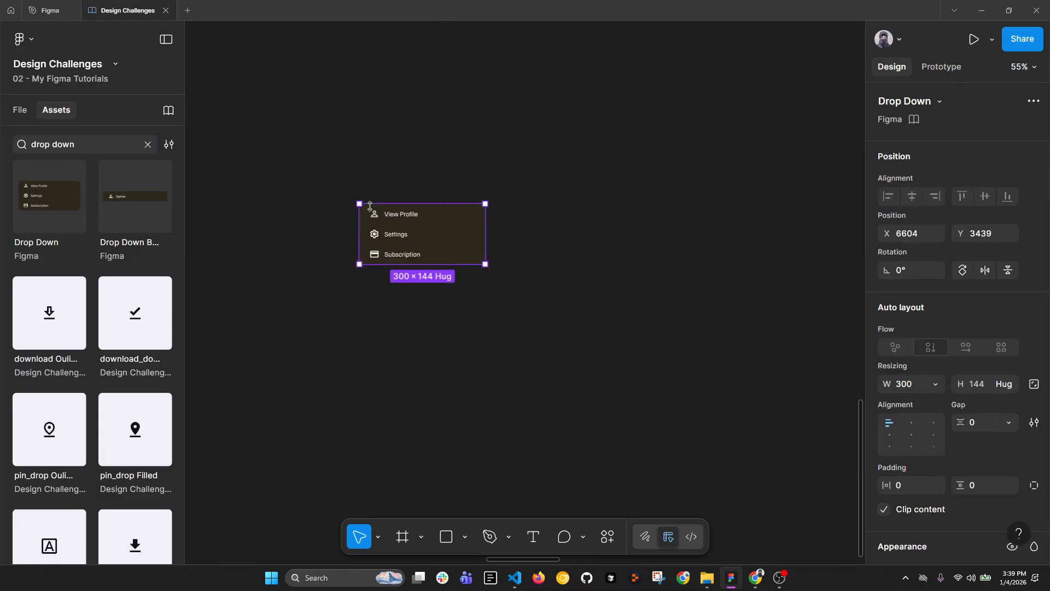
Step: Open the placed Drop Down instance's main component in the Figma file and return to the Design Challenges asset search
left_click(890, 121)
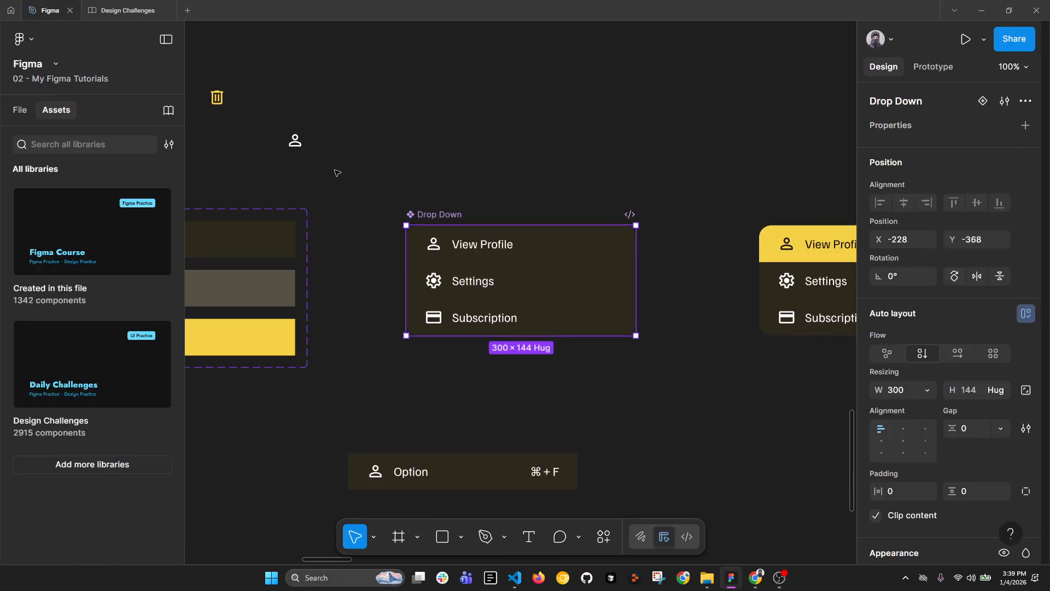
left_click(462, 164)
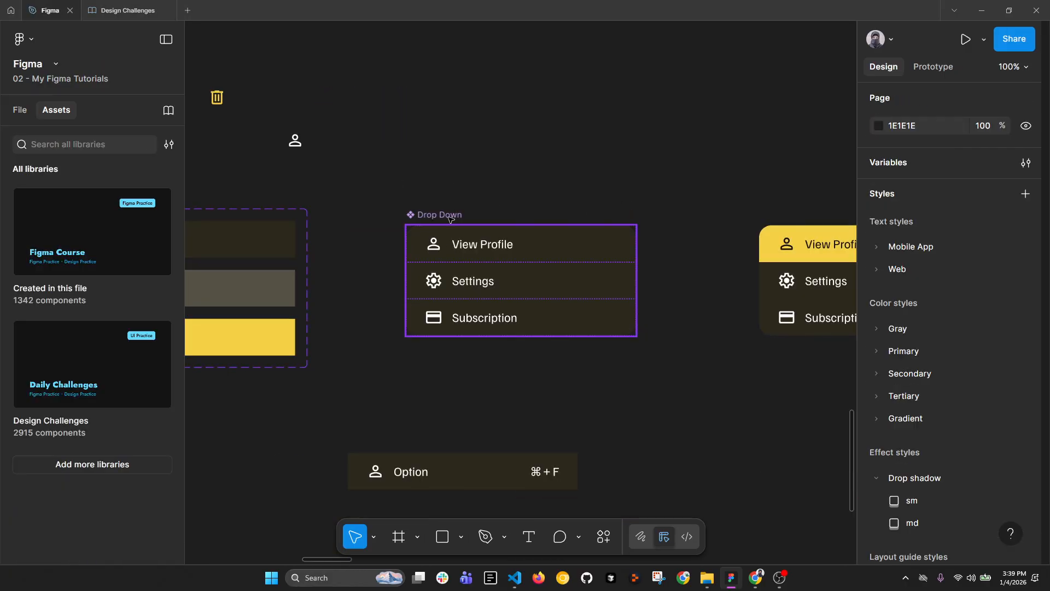
left_click(123, 9)
triple_click(78, 144)
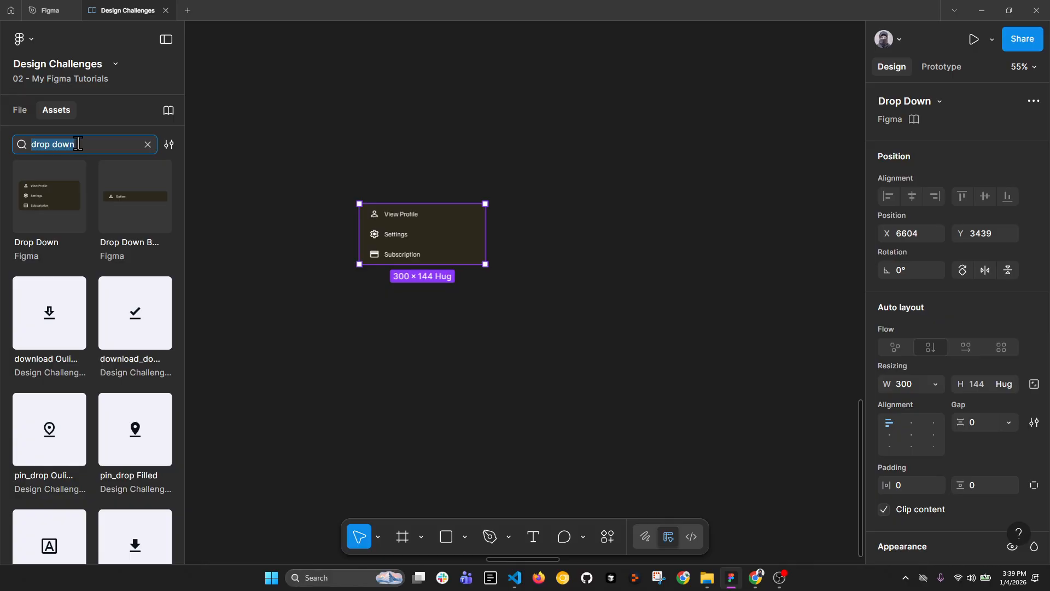
Step: Search the Design Challenges assets for "Drop Down Base 02" across all libraries and limit the search to the Figma library
key("ctrl+v")
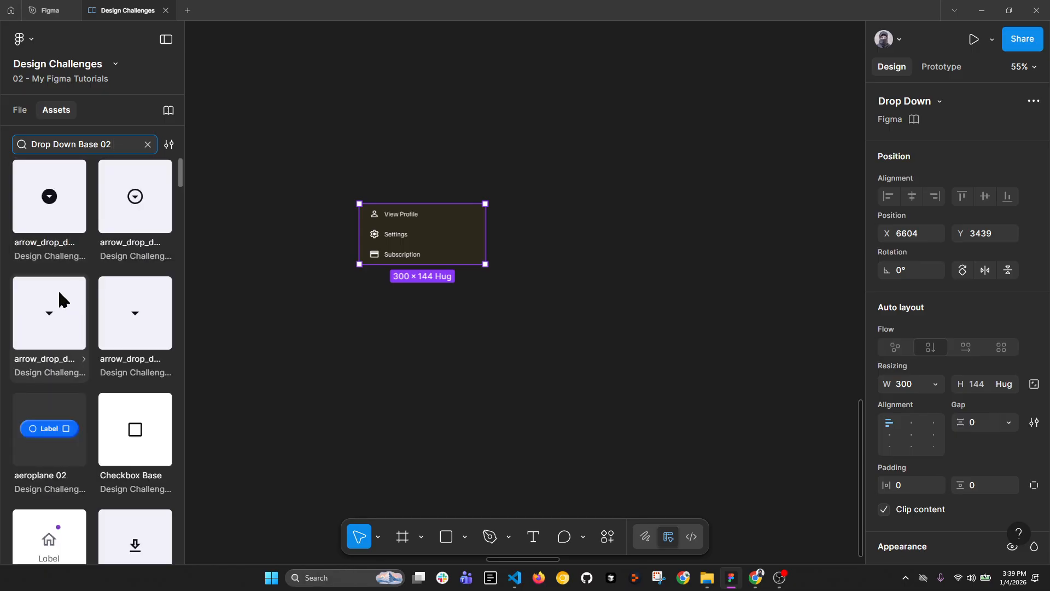
scroll(85, 284, "down", 4)
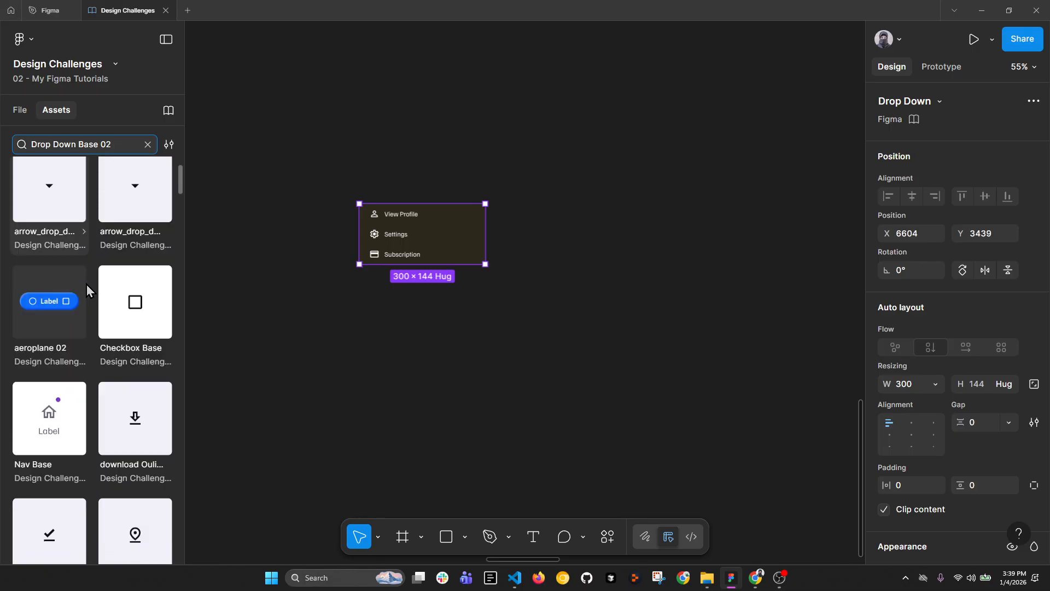
scroll(87, 287, "down", 7)
scroll(86, 287, "up", 11)
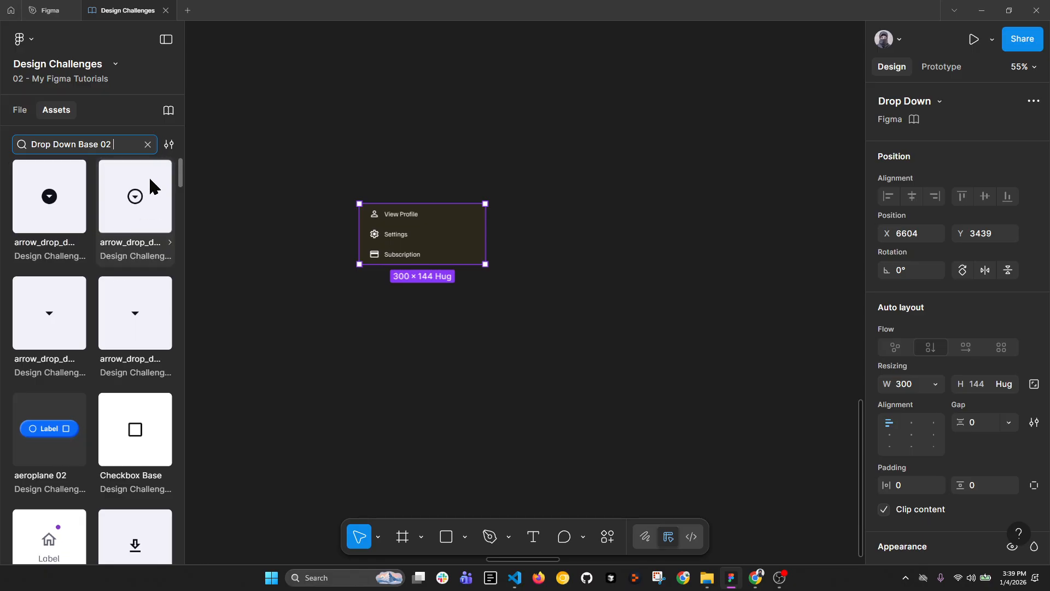
left_click(169, 145)
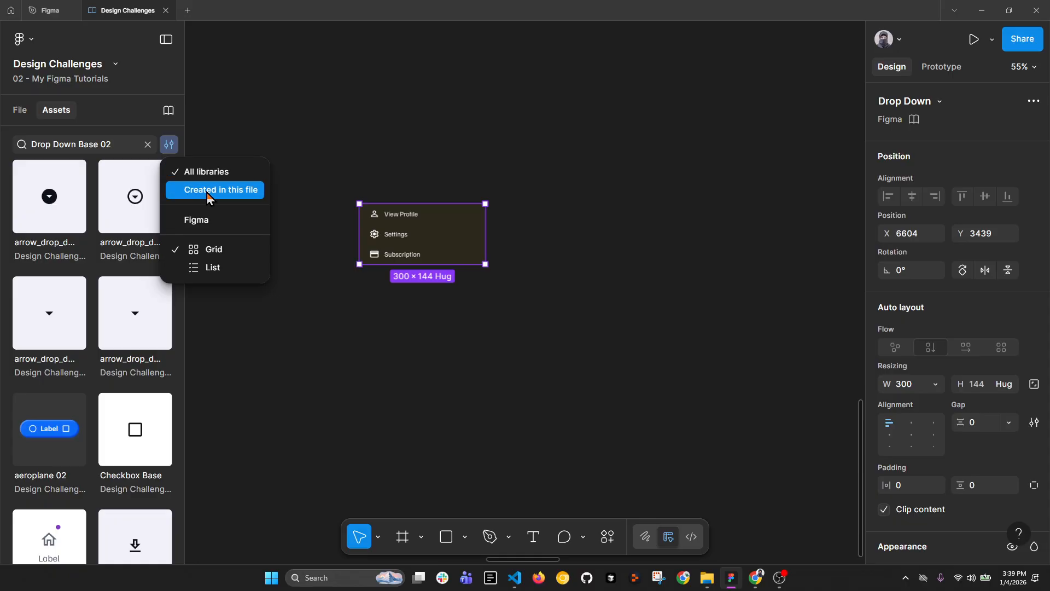
left_click(201, 223)
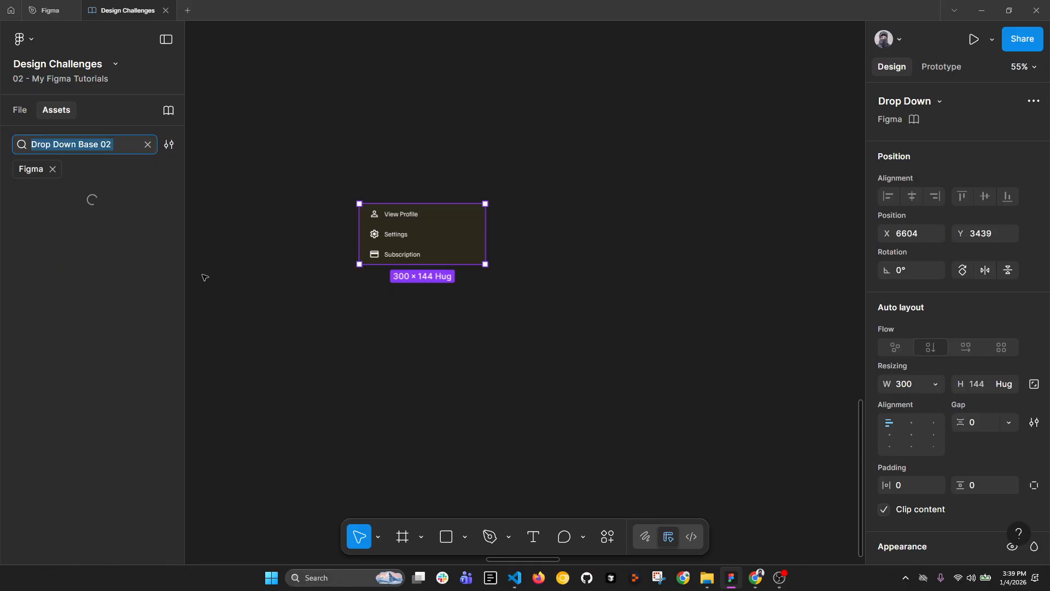
Step: Examine the Drop Down Base 02 component set's properties in the Figma file, and clear the asset search back in Design Challenges
left_click(43, 10)
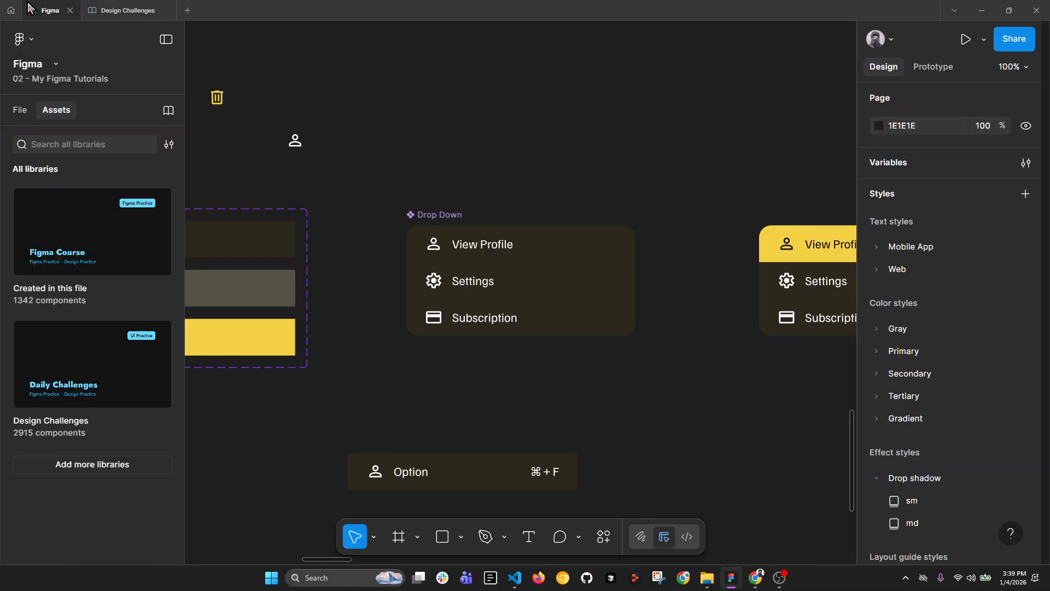
scroll(372, 191, "down", 3, "ctrl")
scroll(394, 194, "up", 2, "ctrl")
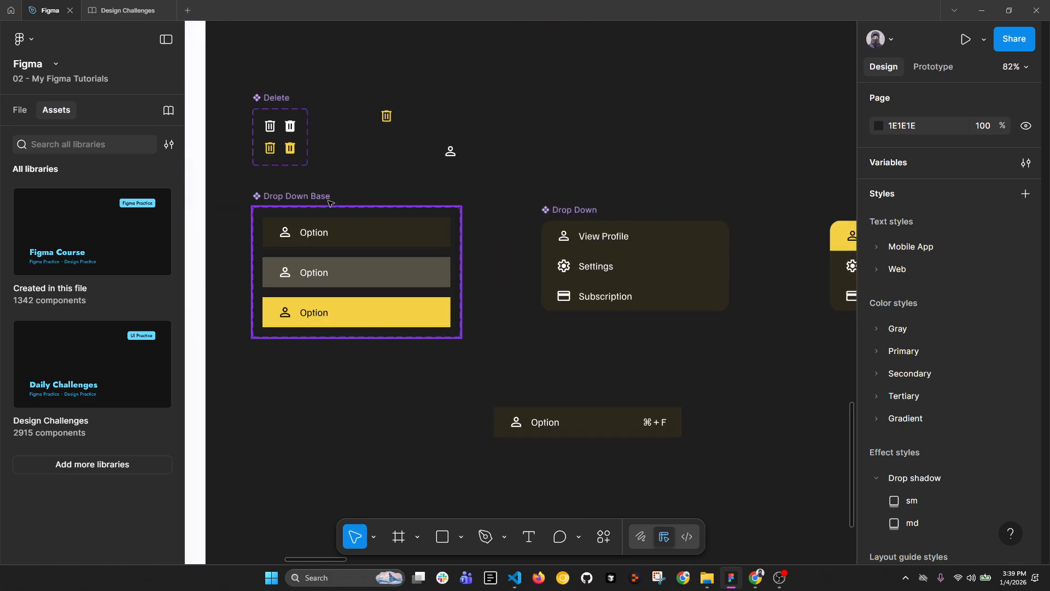
left_click_drag(664, 145, 504, 182)
scroll(501, 183, "down", 5, "ctrl")
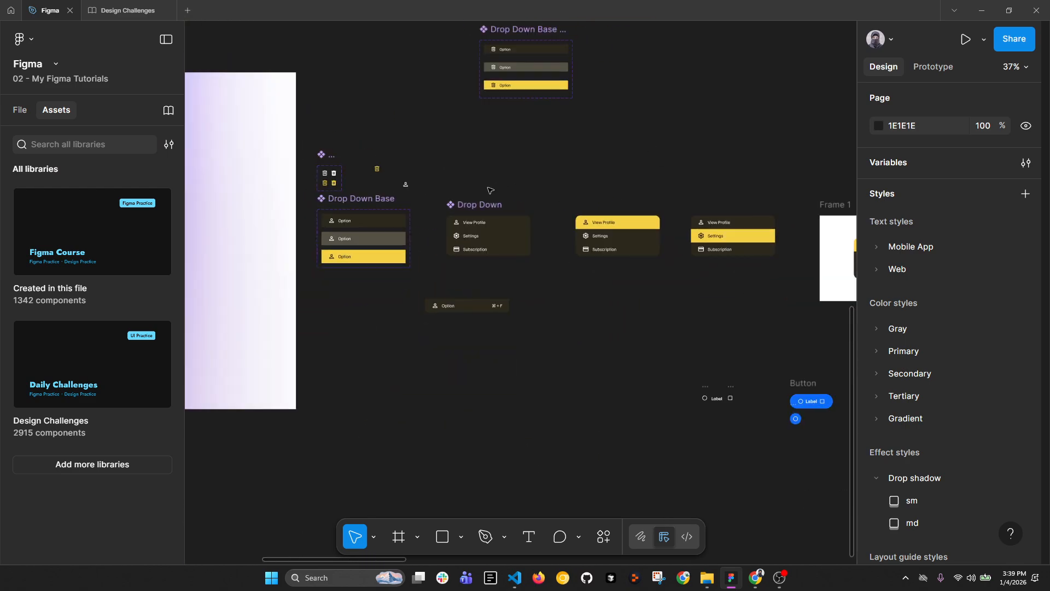
left_click_drag(532, 136, 482, 222)
scroll(479, 120, "up", 8, "ctrl")
left_click(397, 131)
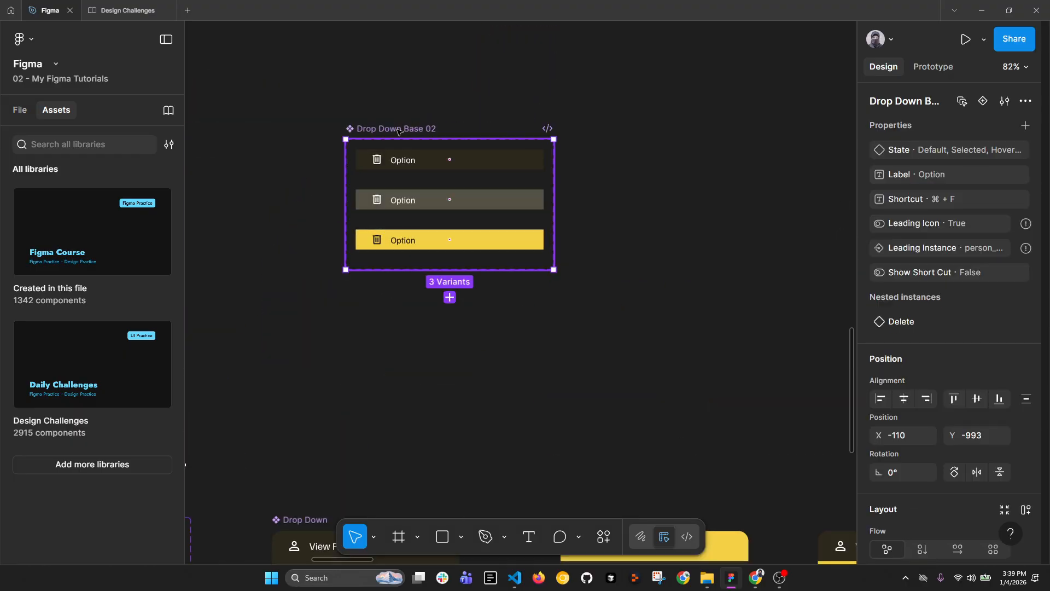
mouse_move(1022, 228)
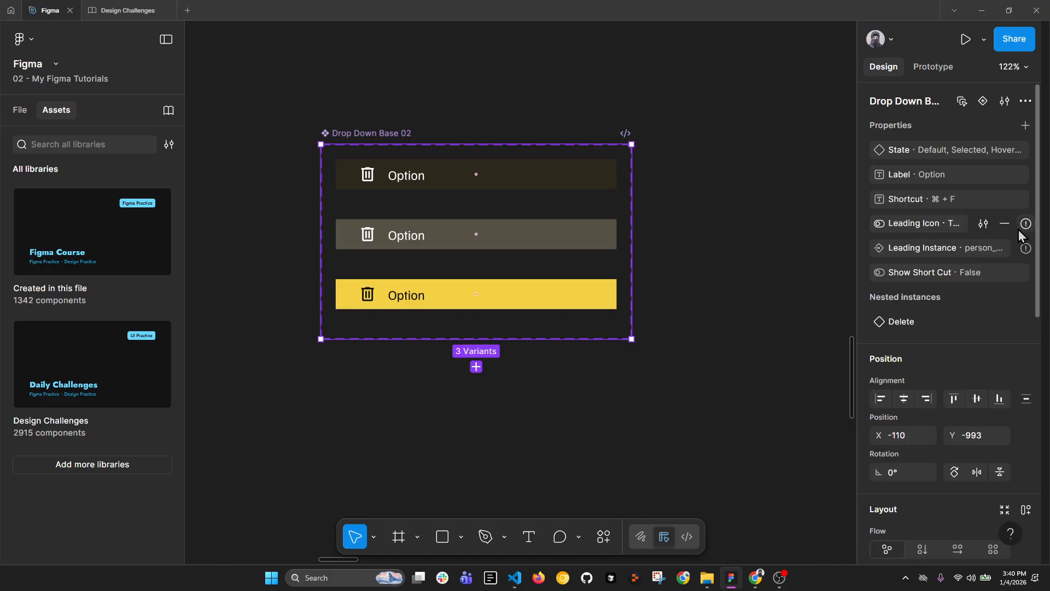
left_click(128, 10)
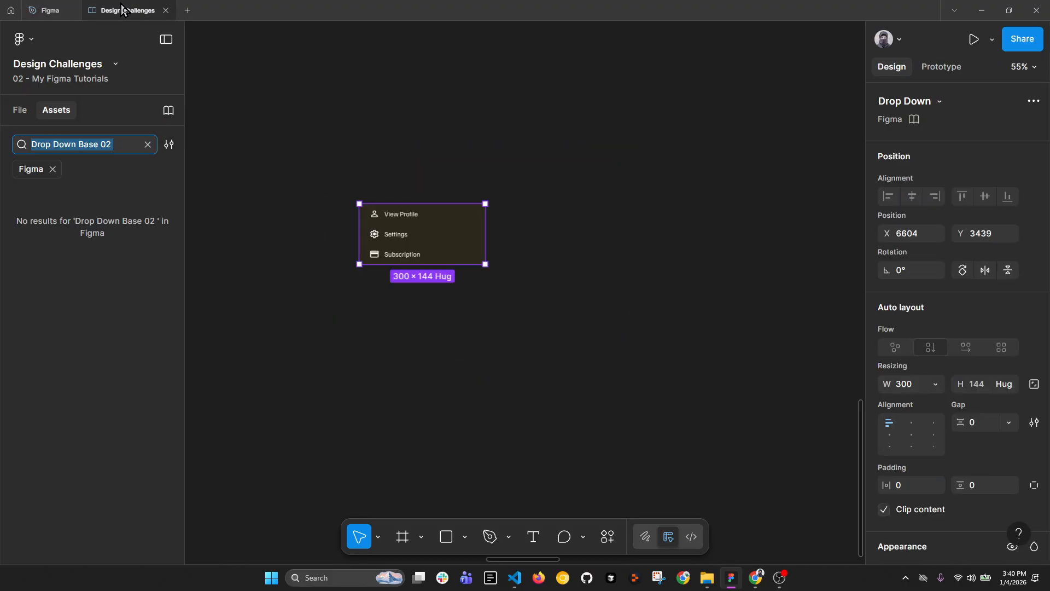
left_click(148, 145)
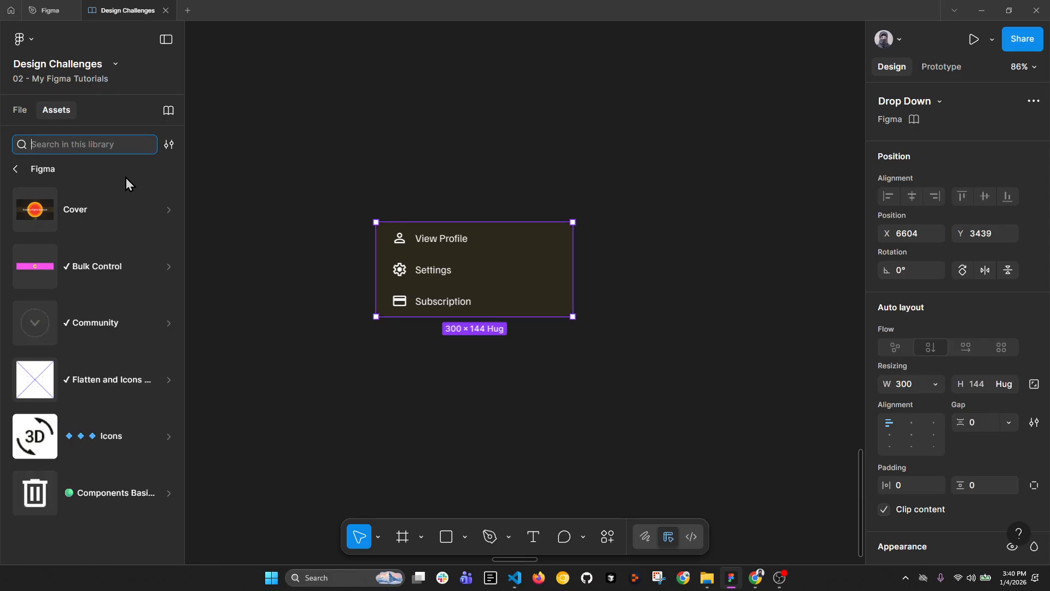
Step: Remove the Leading Icon and Leading Instance properties from the Drop Down Base 02 component set in the Figma file
left_click(49, 10)
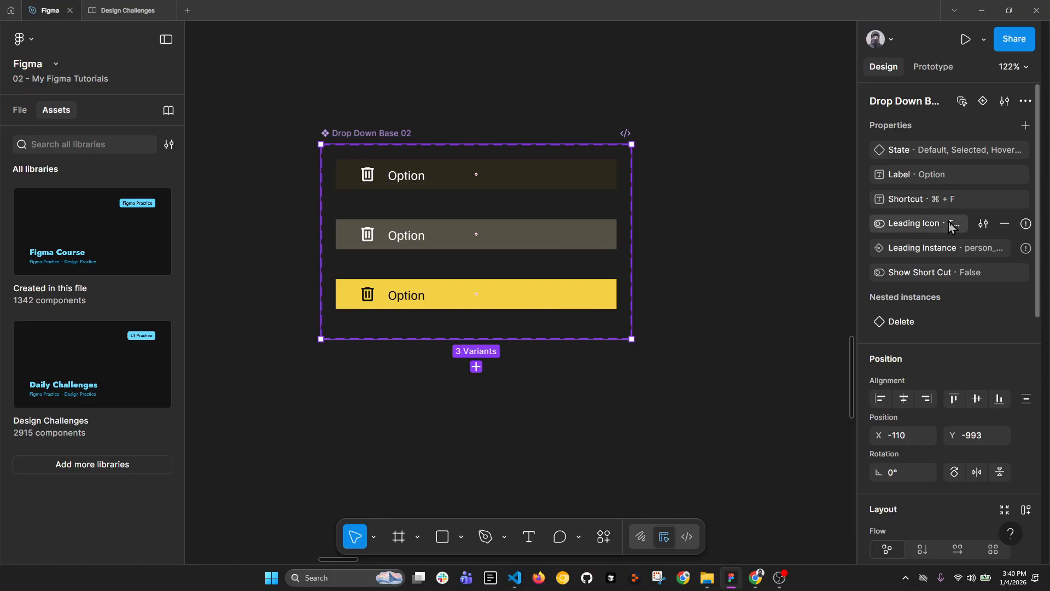
left_click(999, 228)
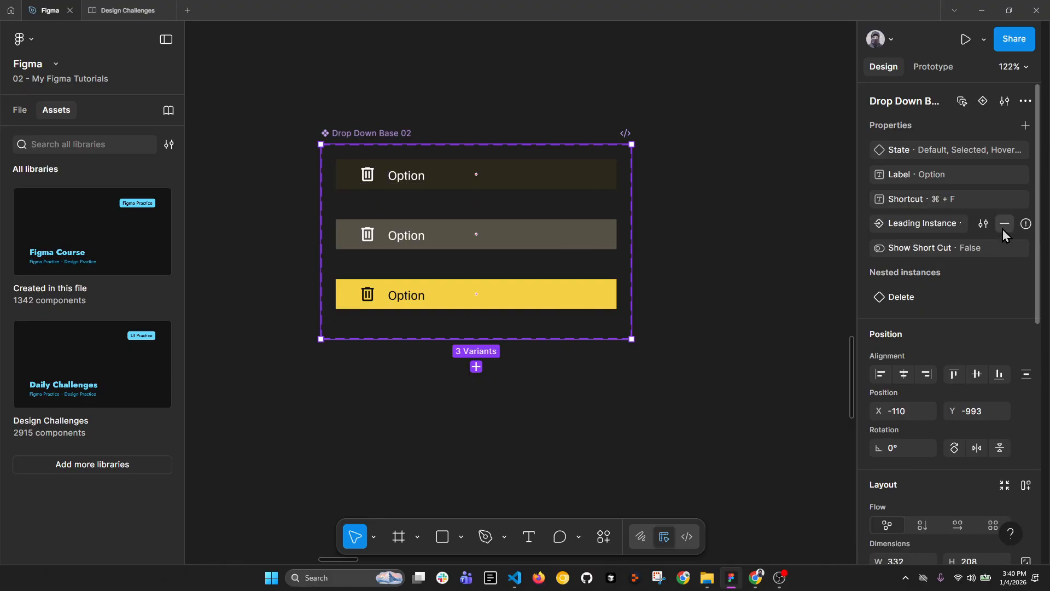
left_click(1002, 228)
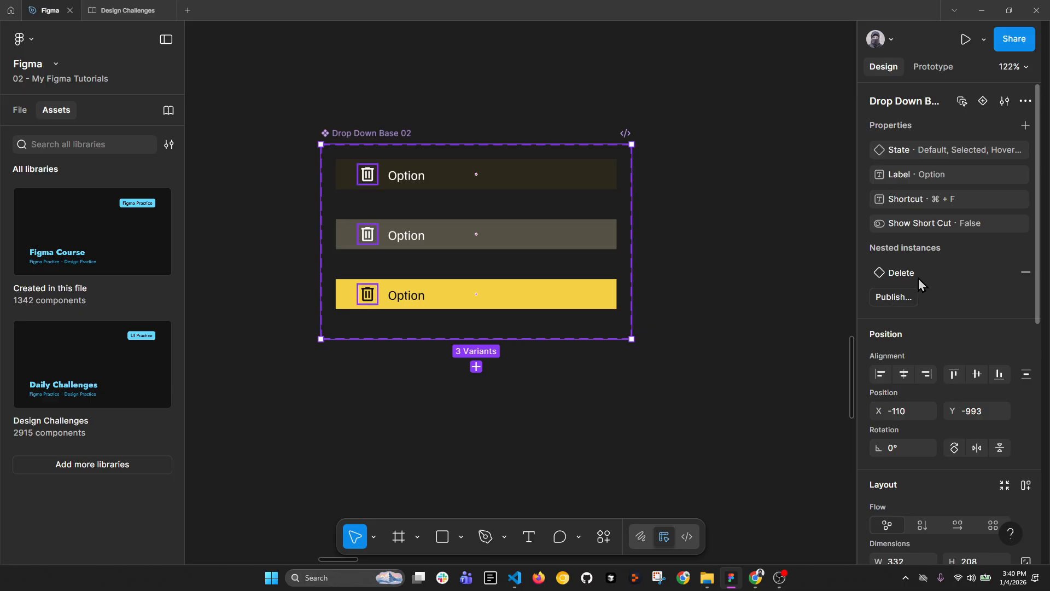
left_click(898, 300)
scroll(397, 336, "down", 20)
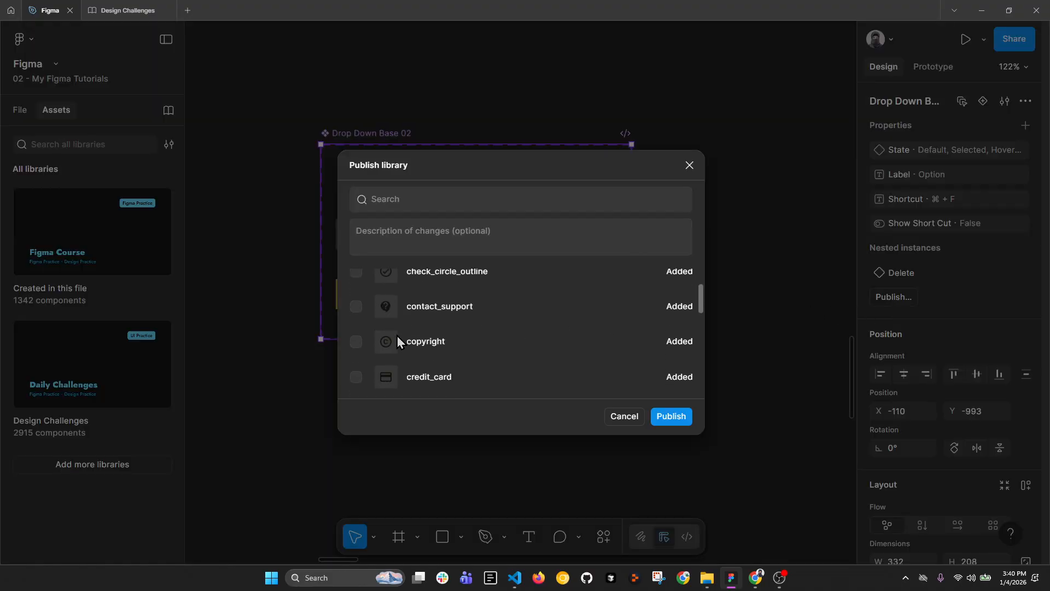
left_click(691, 168)
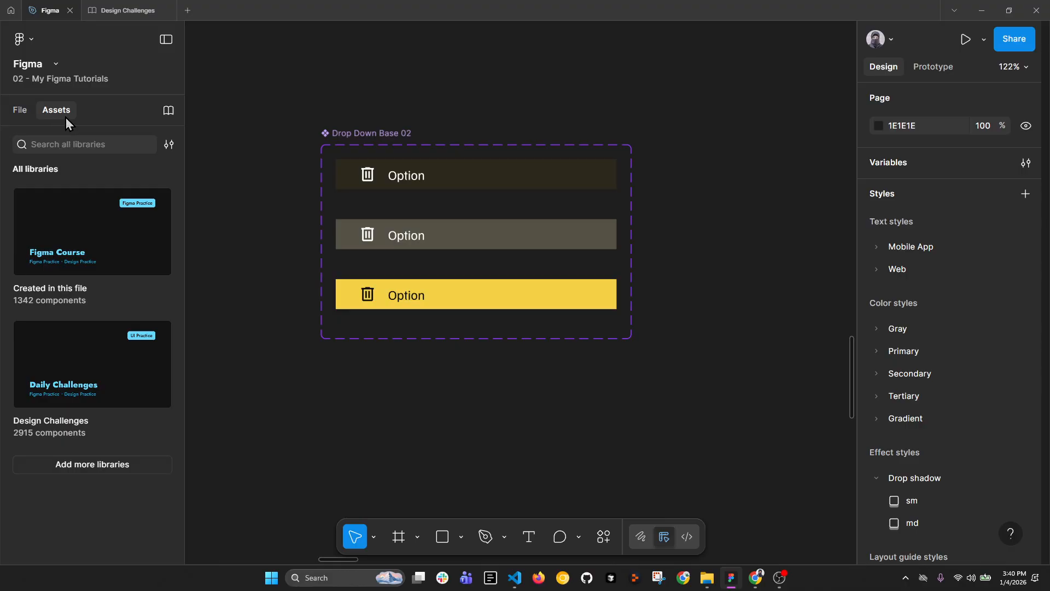
Step: Publish all changes of the Figma file's library with the description "2nd release."
left_click(169, 111)
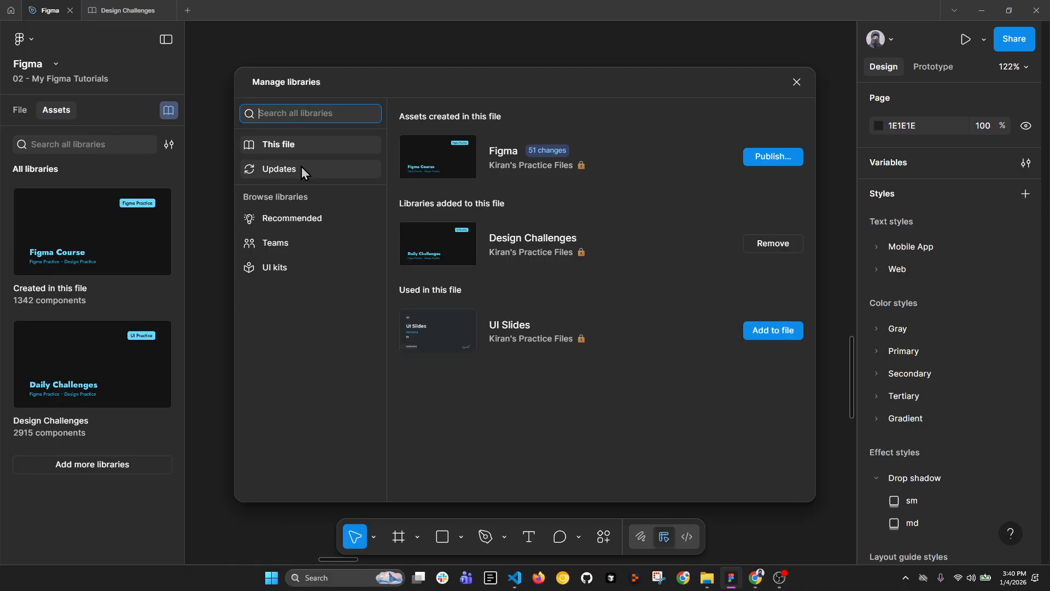
left_click(758, 159)
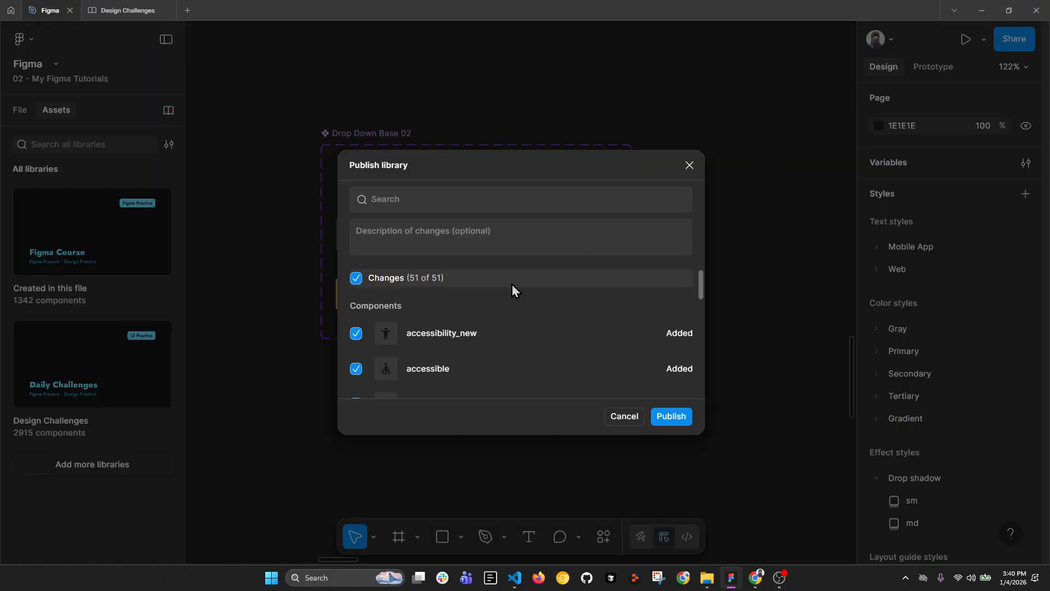
scroll(390, 284, "down", 5)
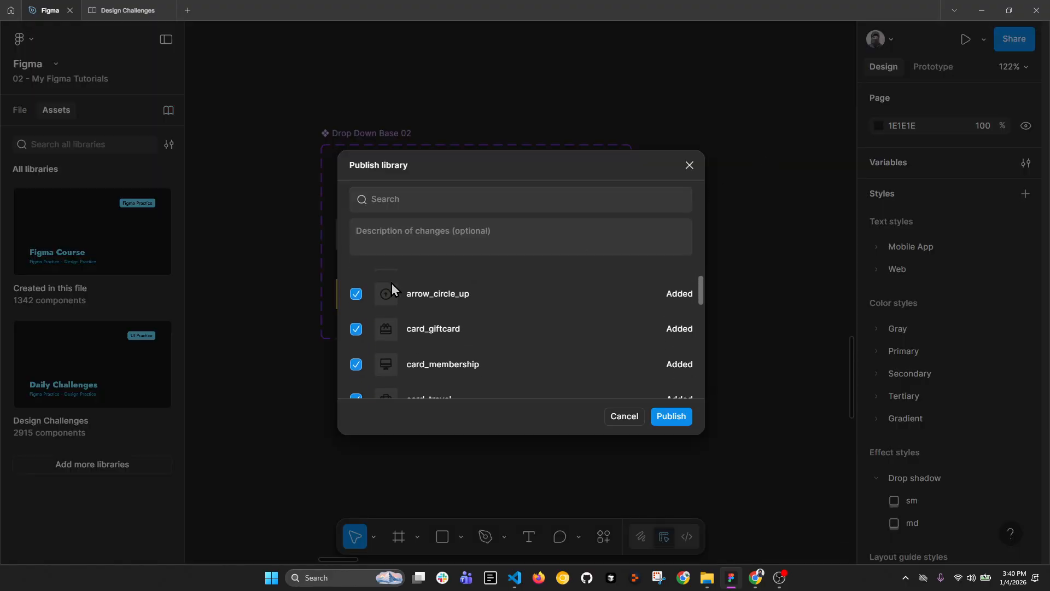
left_click(411, 231)
type("2nd ")
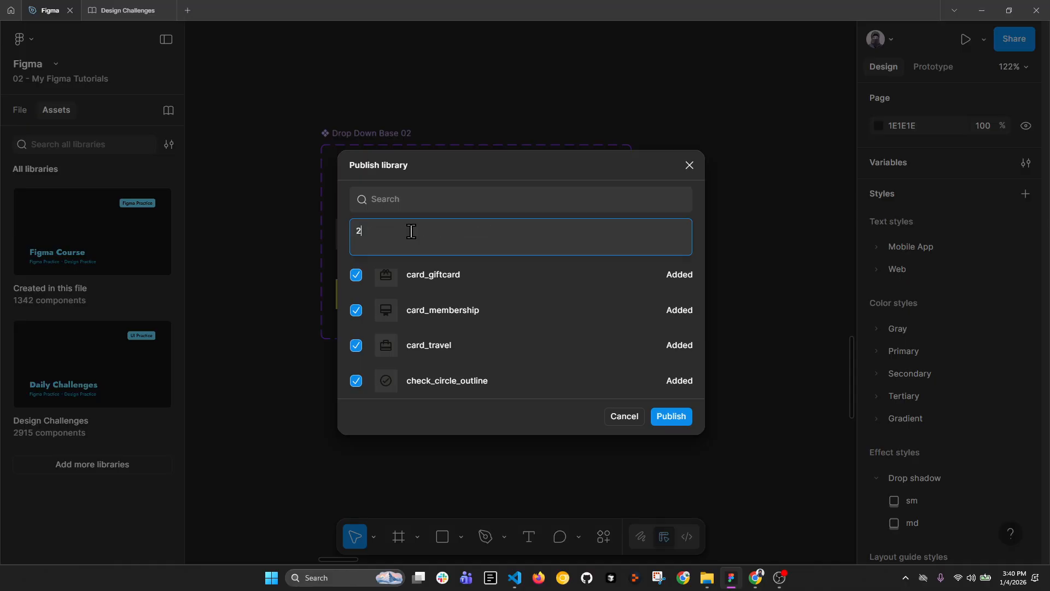
type("release.")
left_click(681, 419)
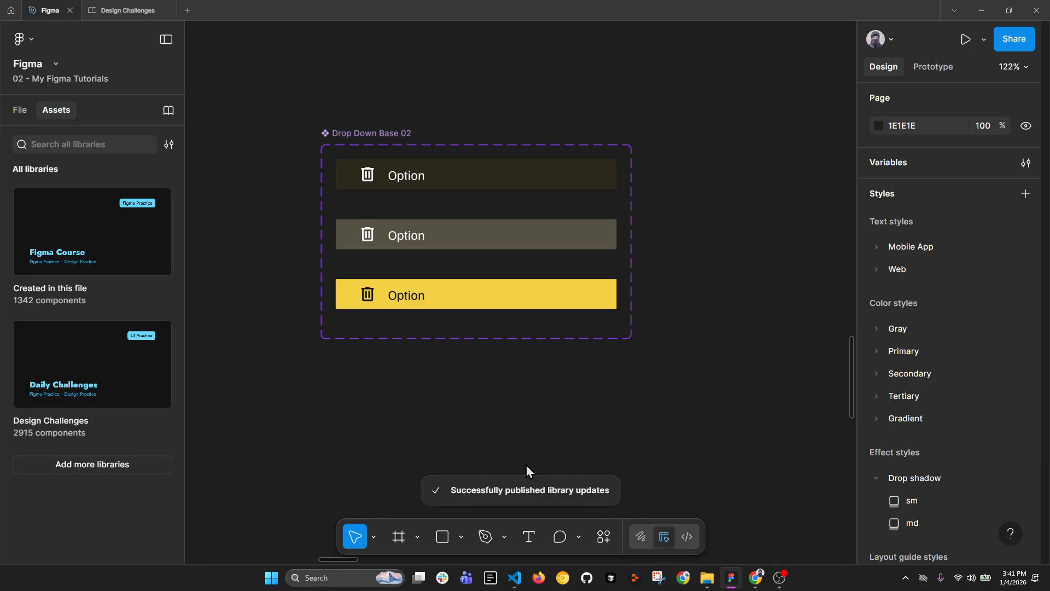
Step: Search the Figma library in the Design Challenges assets for "Drop Down Base 02", checking the component set's name in the Figma file
left_click(127, 11)
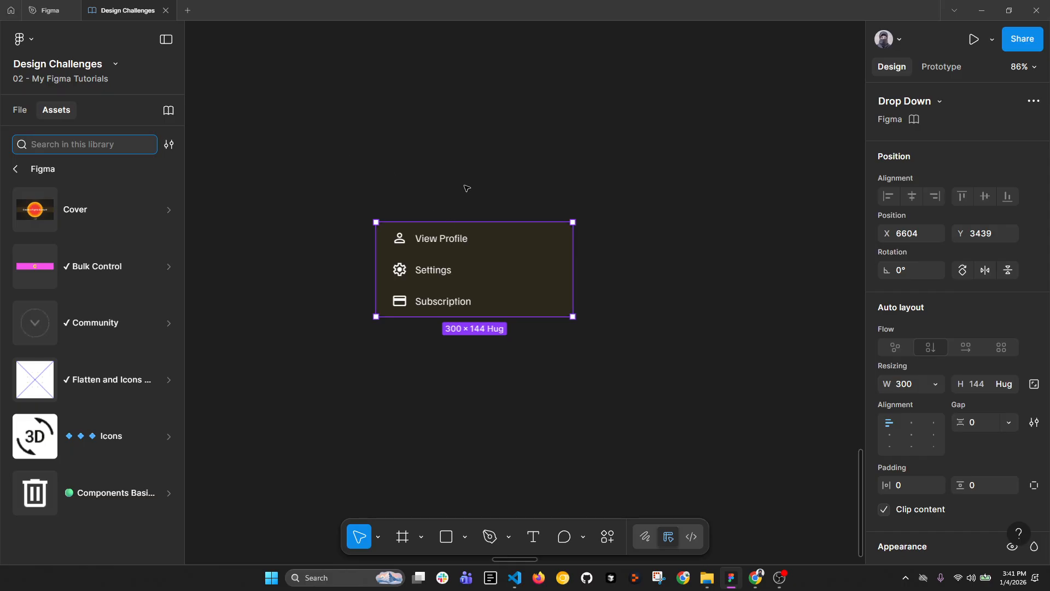
left_click(110, 146)
type("Drop Down Base 07")
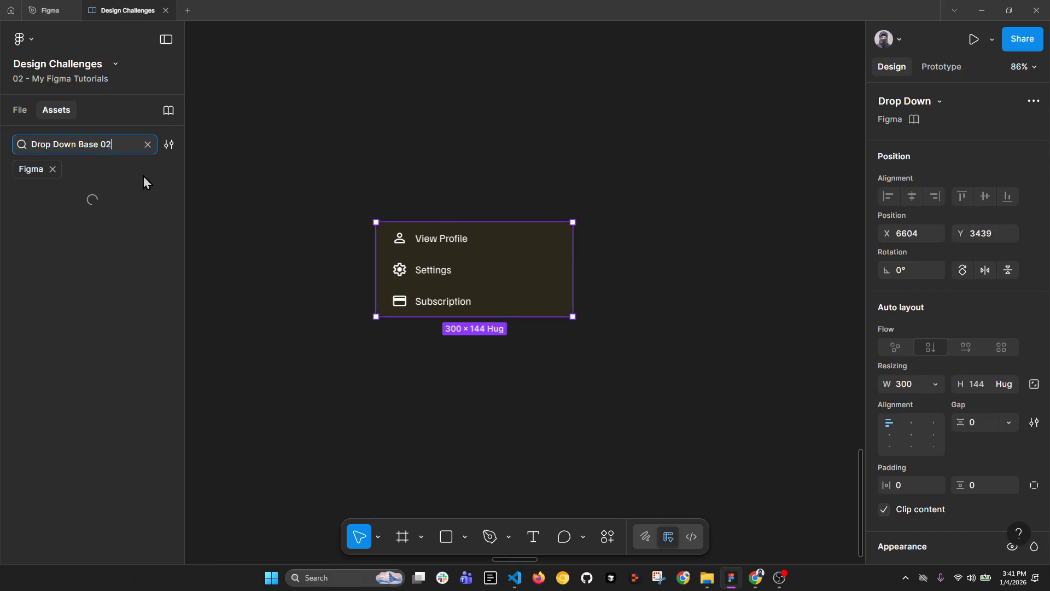
mouse_move(50, 10)
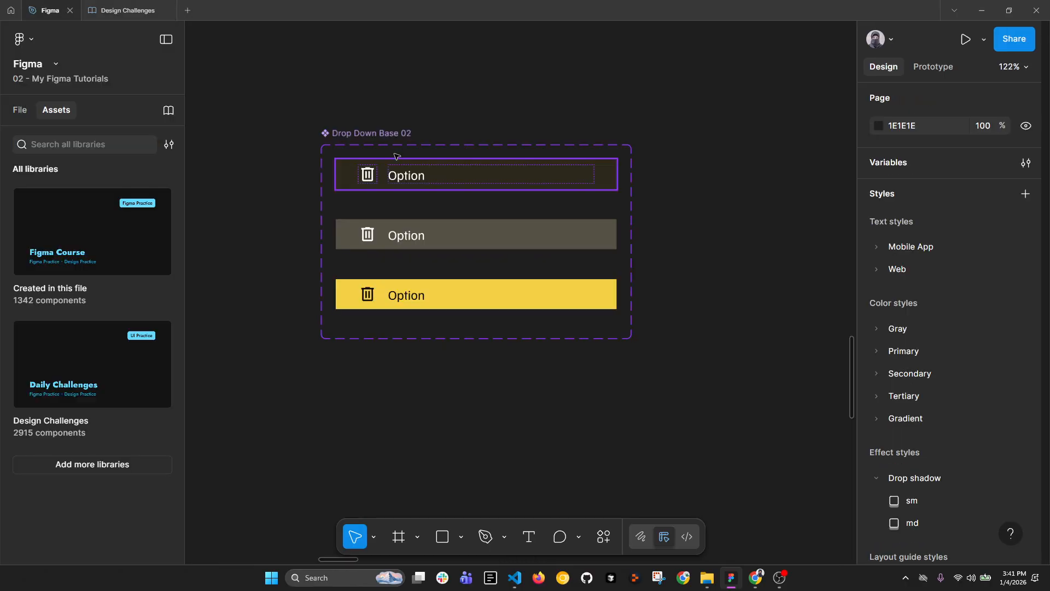
left_click(376, 133)
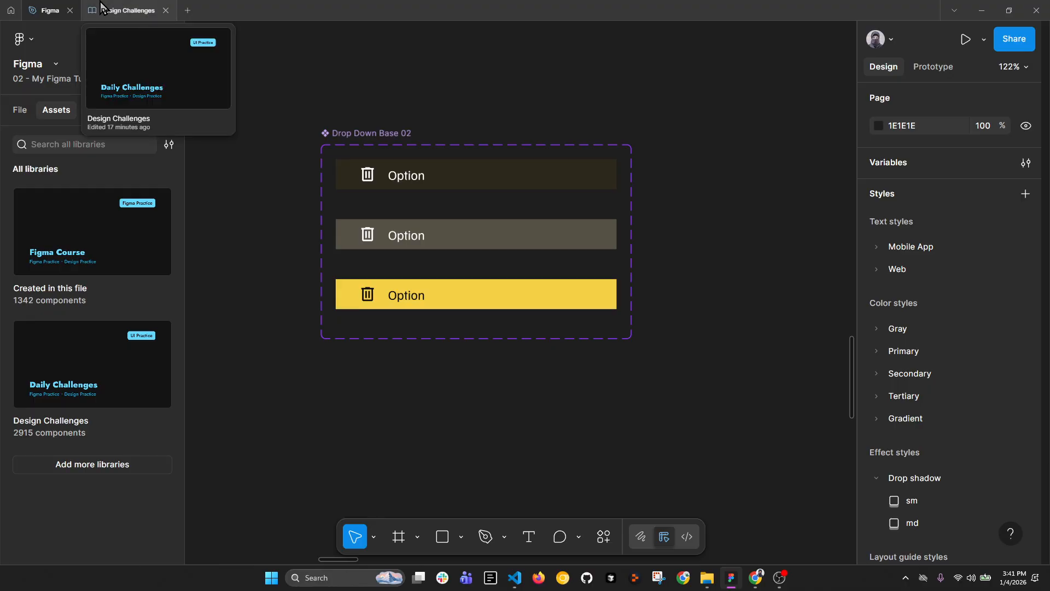
left_click(127, 10)
left_click(116, 148)
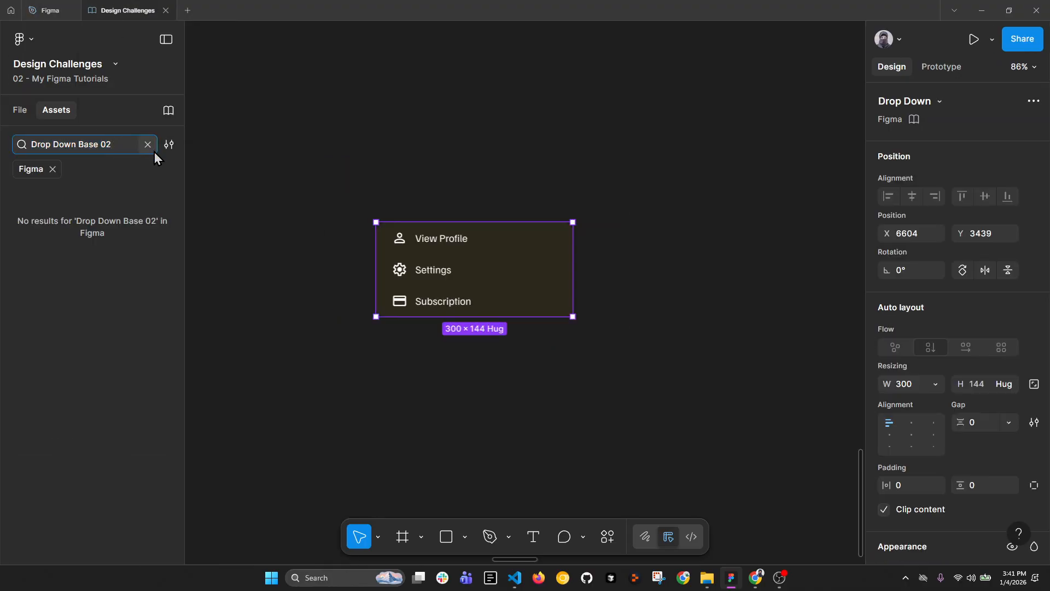
Step: Extend the search to all libraries and place a Drop Down Base 02 instance to the upper right of the Drop Down, about X 7009, Y 3364
left_click(170, 146)
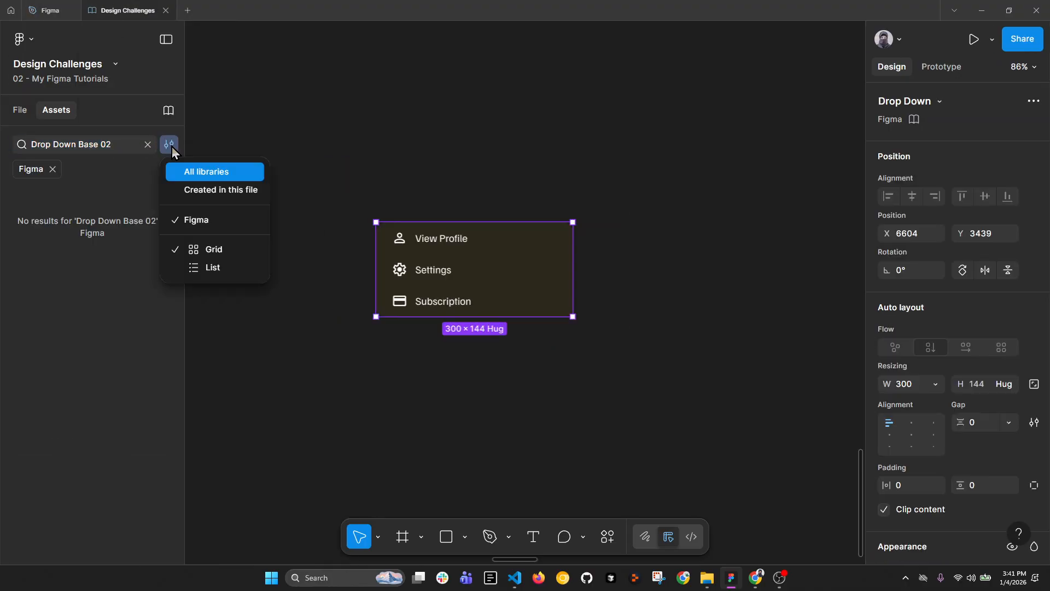
left_click(214, 173)
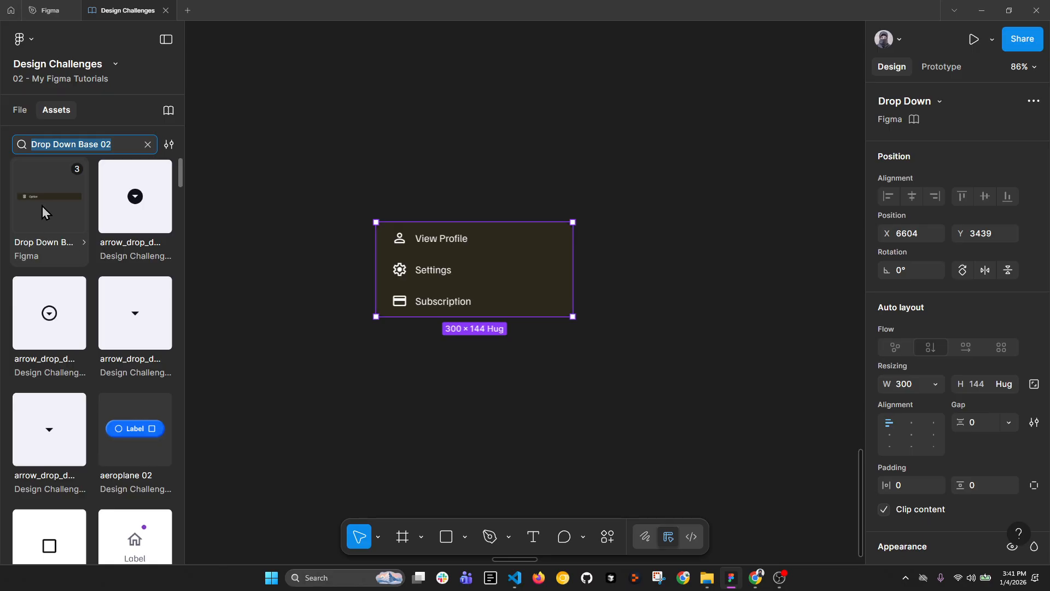
left_click_drag(41, 205, 711, 208)
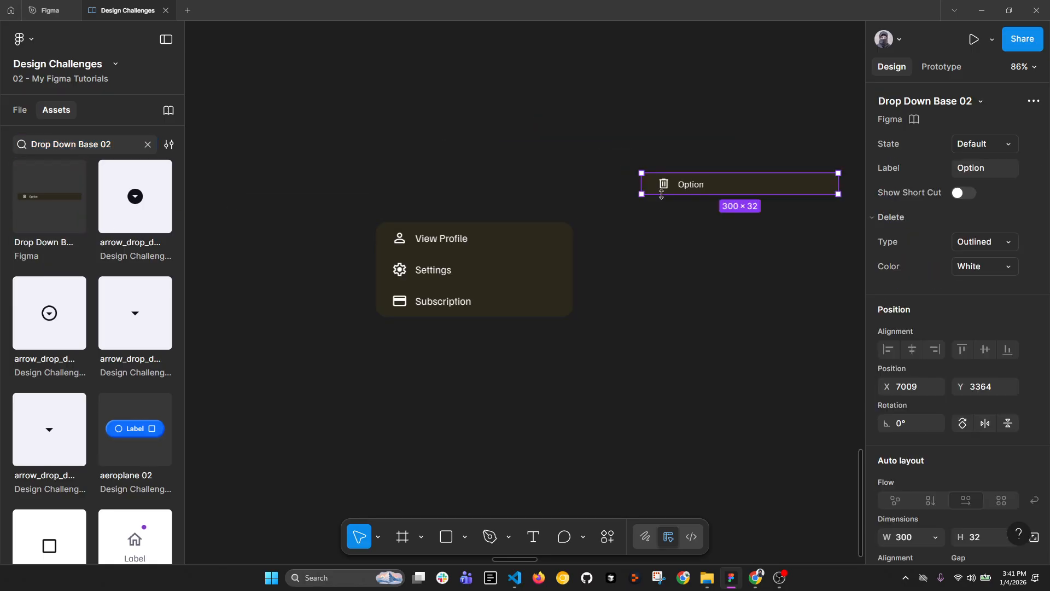
Step: Limit the "Drop Down Base 02" asset search to the Figma library again, clear the search and deselect the placed instance
left_click(169, 145)
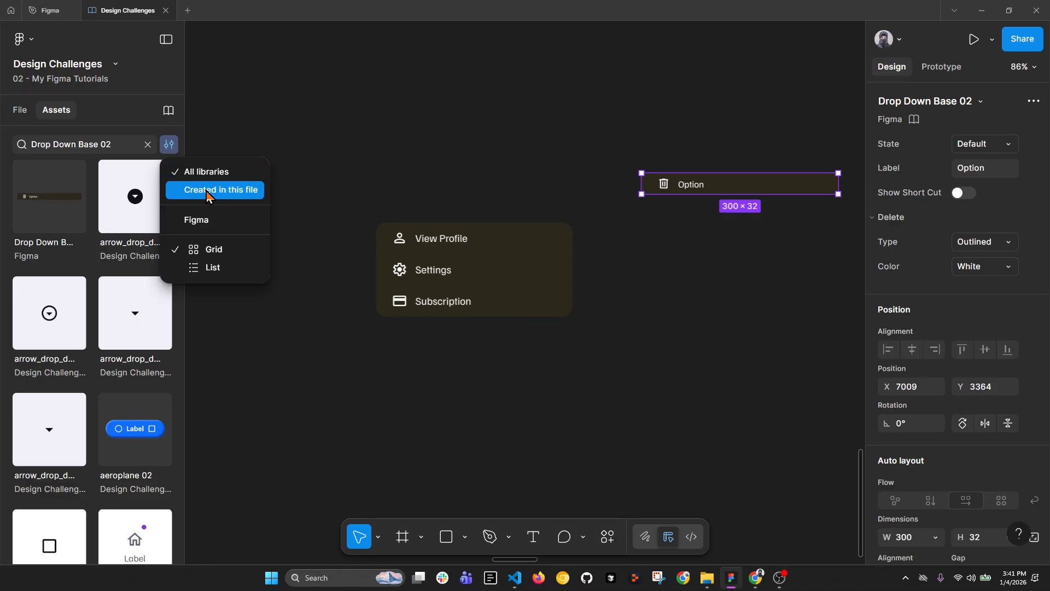
left_click(210, 221)
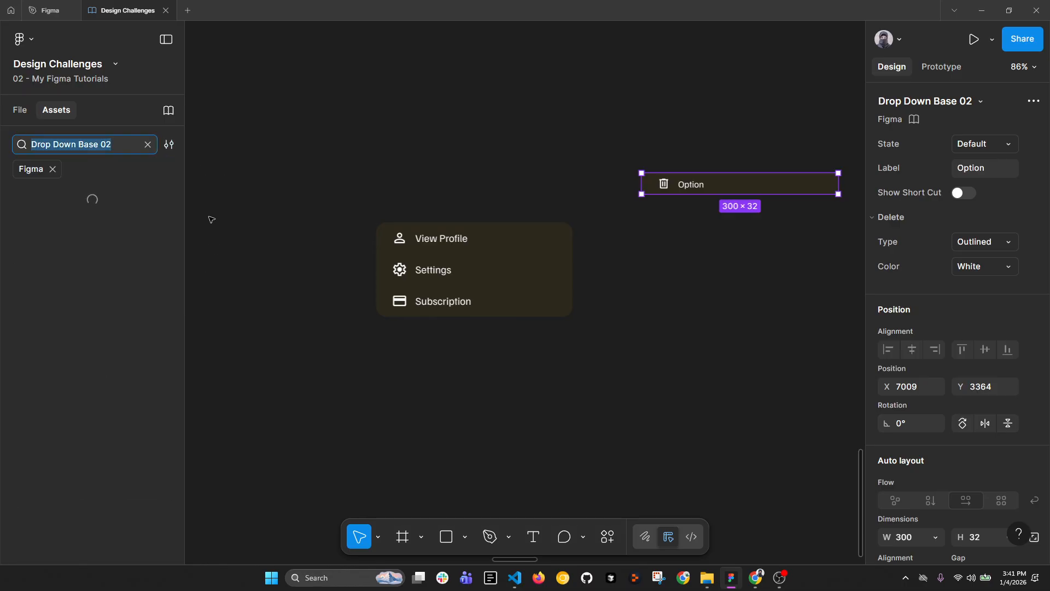
left_click(153, 145)
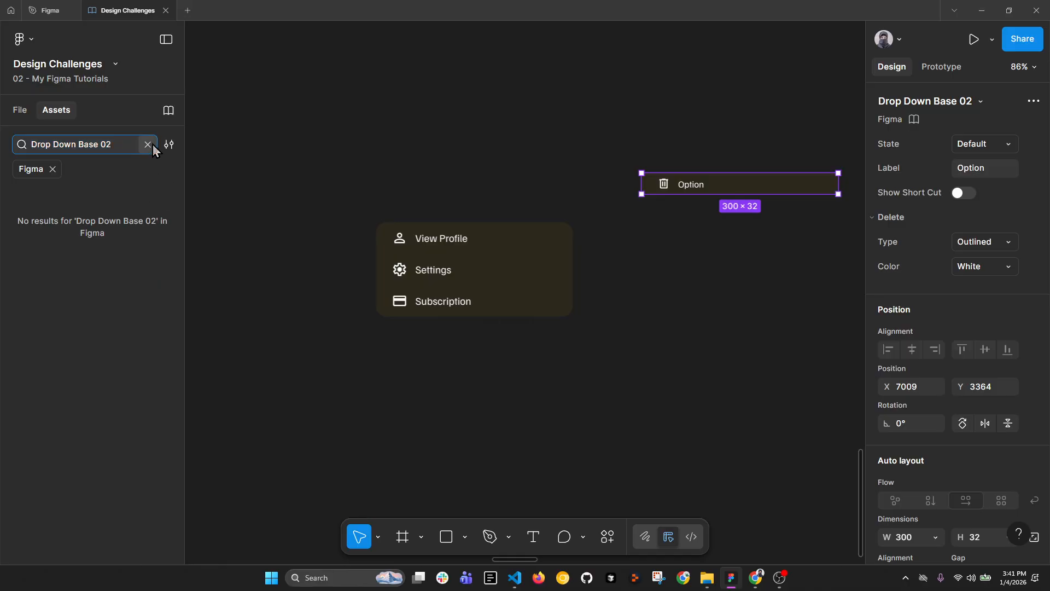
left_click(581, 126)
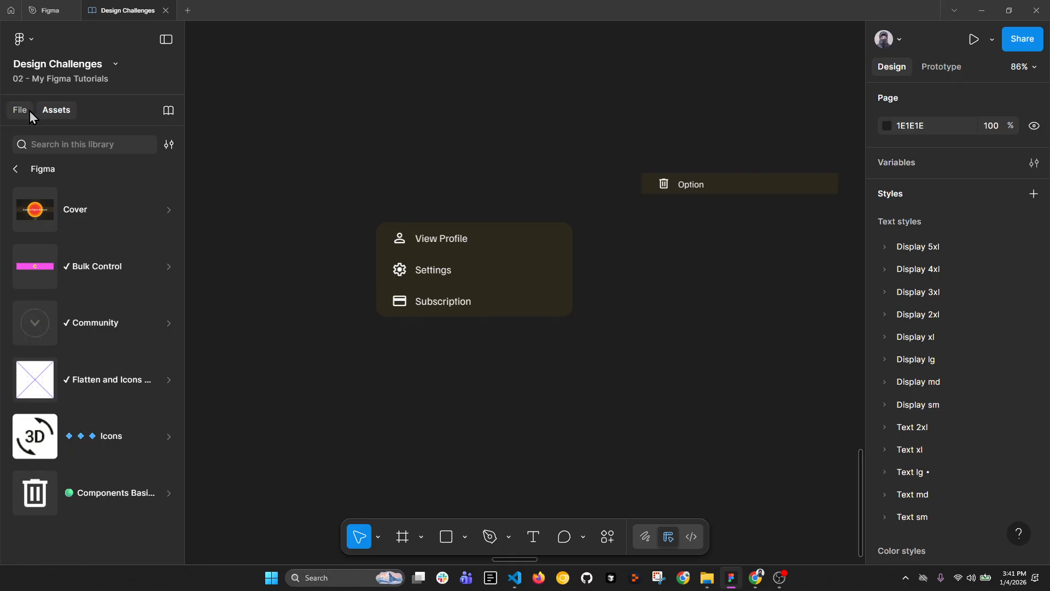
Step: Check the library updates for the current page of Design Challenges and select the placed Drop Down Base 02 instance
left_click(168, 111)
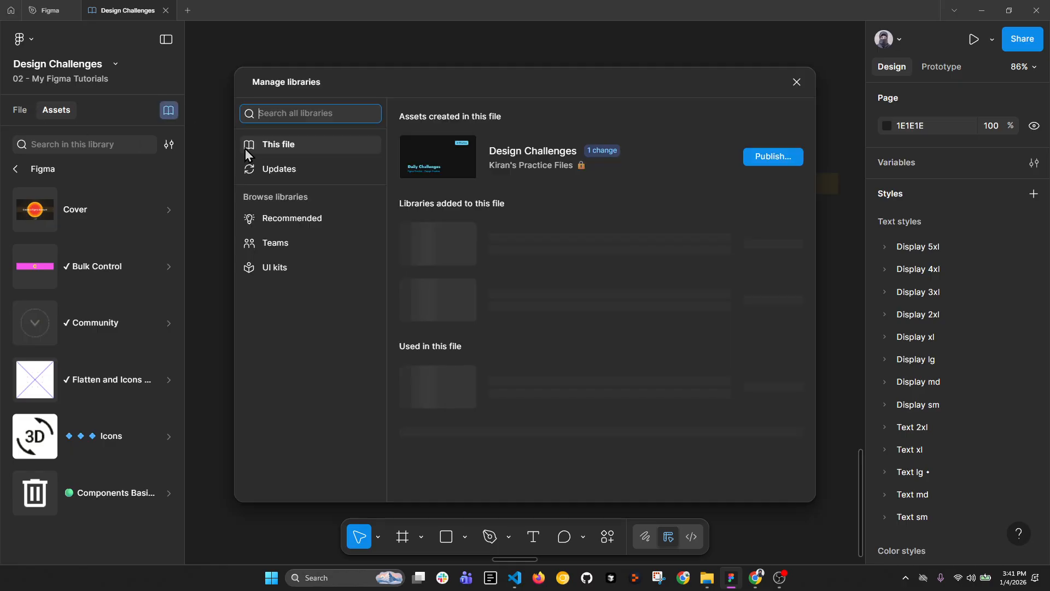
left_click(293, 173)
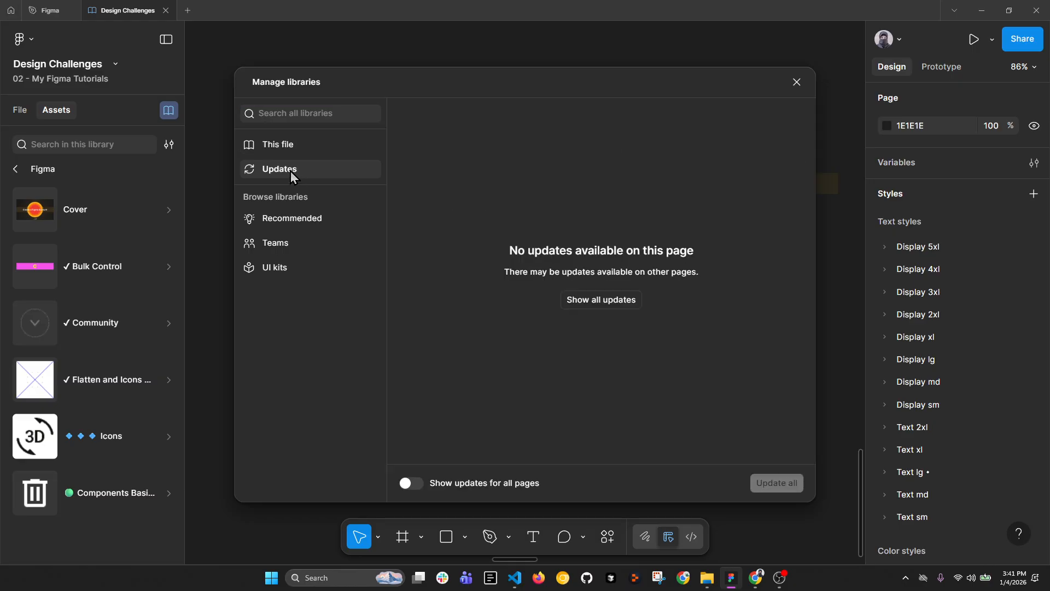
left_click(14, 113)
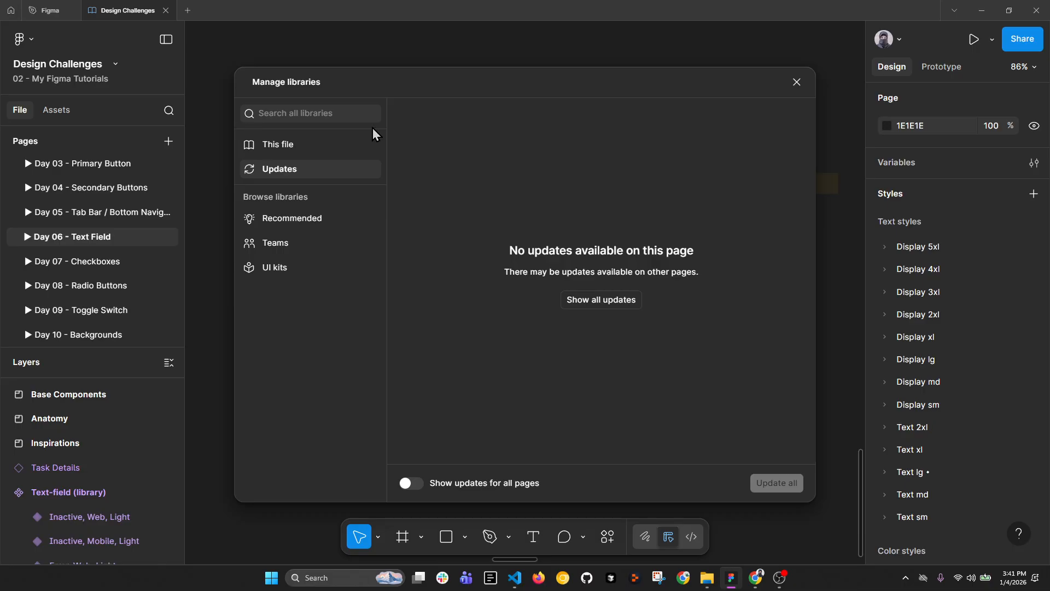
left_click(797, 82)
left_click(676, 188)
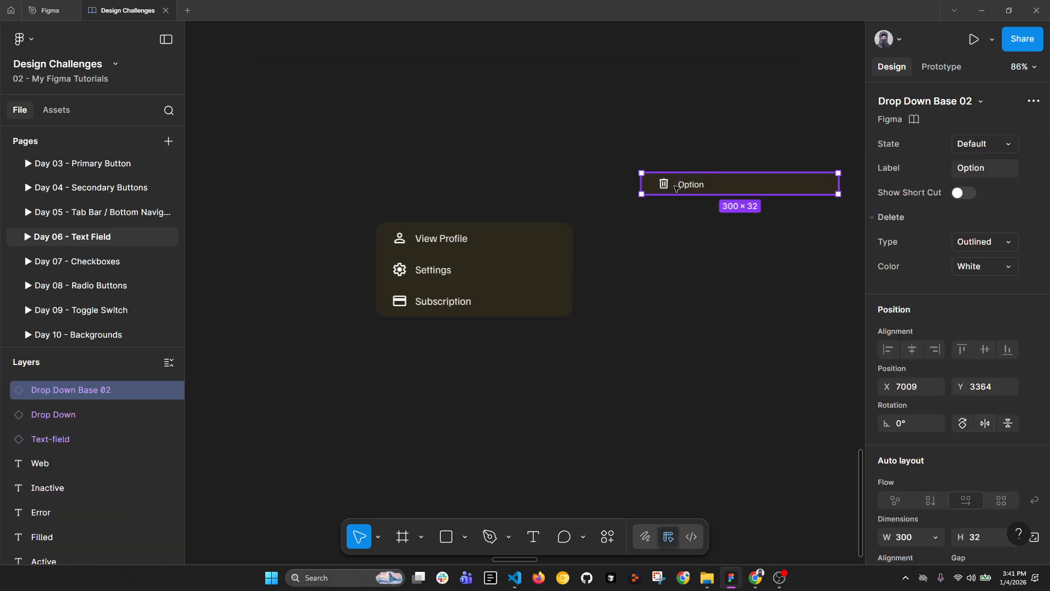
scroll(518, 195, "down", 2)
mouse_move(148, 12)
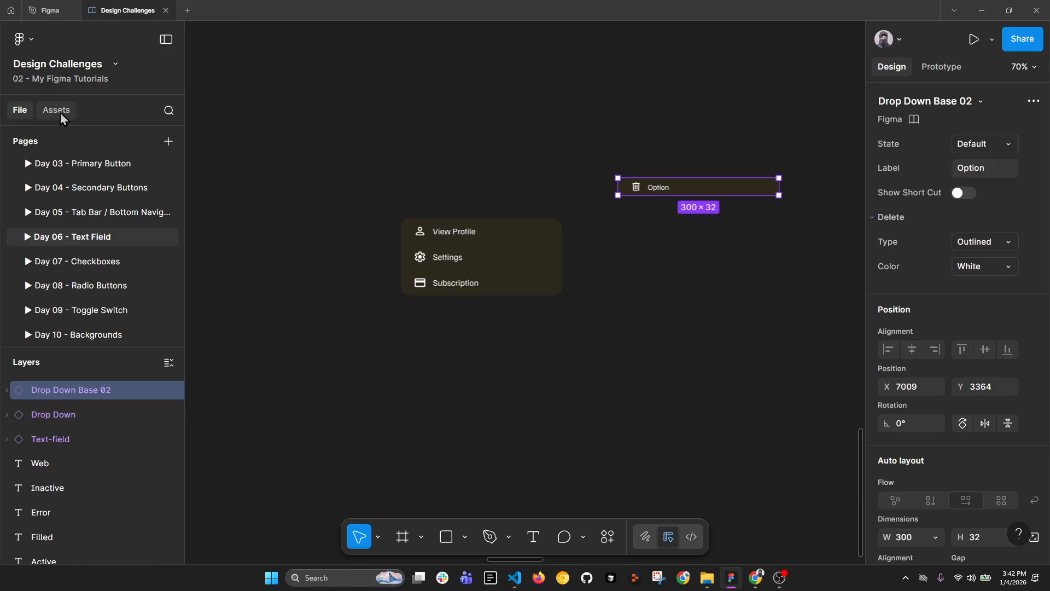
Step: Return the assets to the list of all libraries and check for library updates across all pages
left_click(74, 110)
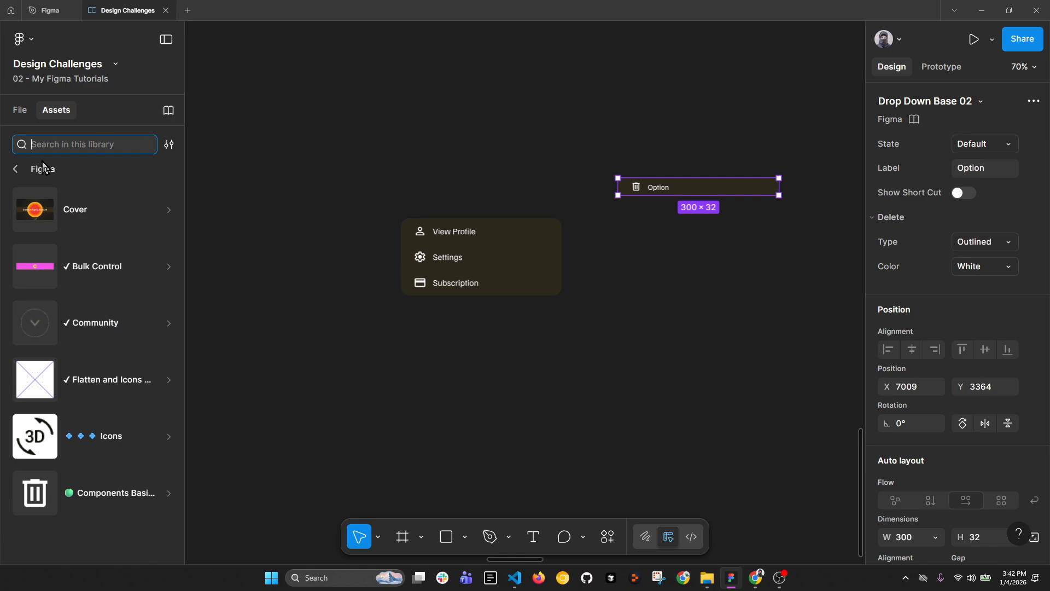
left_click(15, 169)
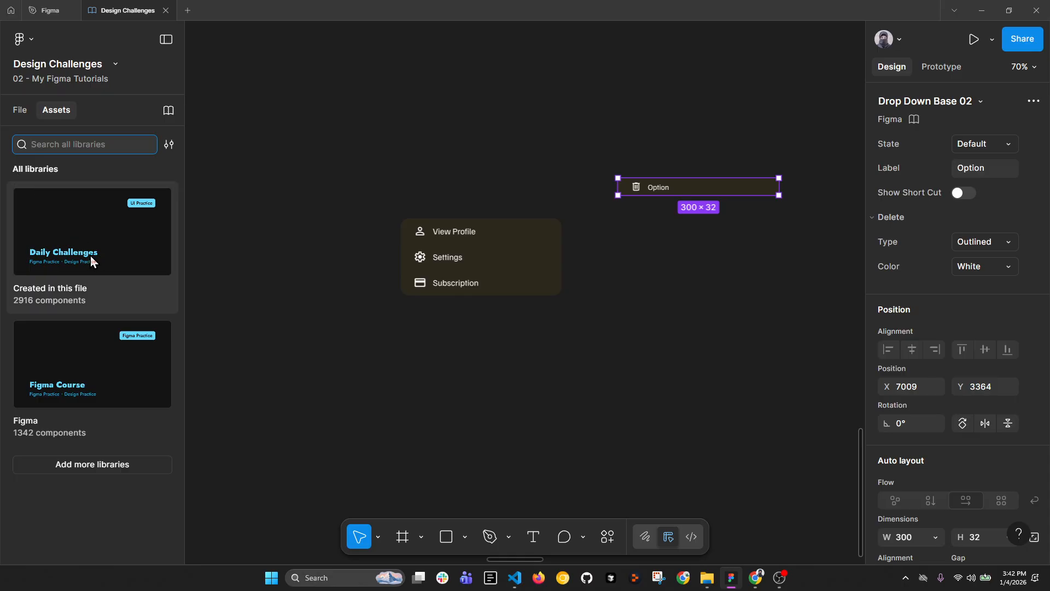
left_click(169, 112)
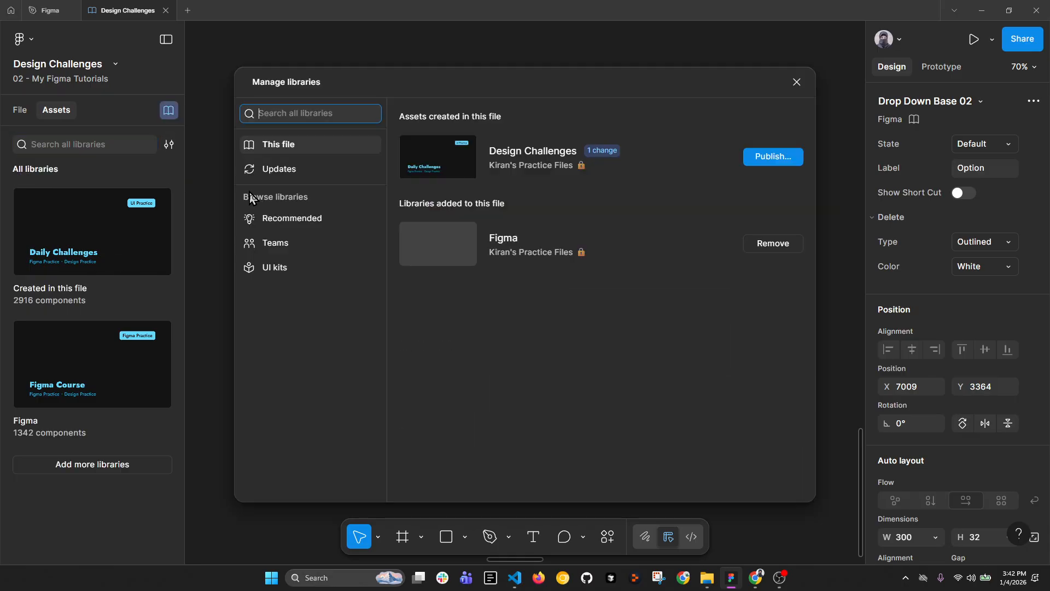
left_click(269, 172)
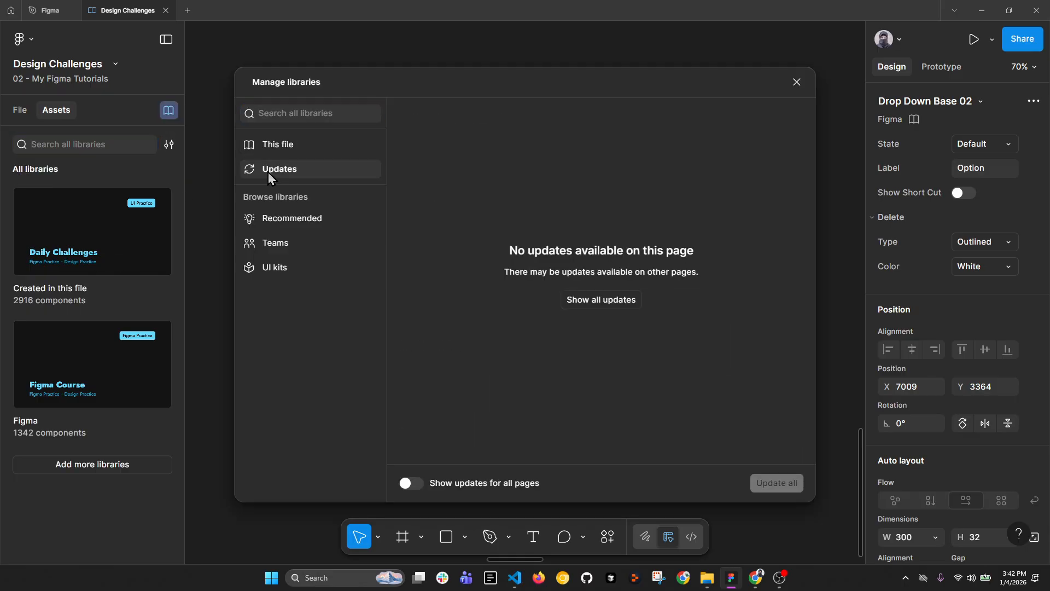
left_click(600, 301)
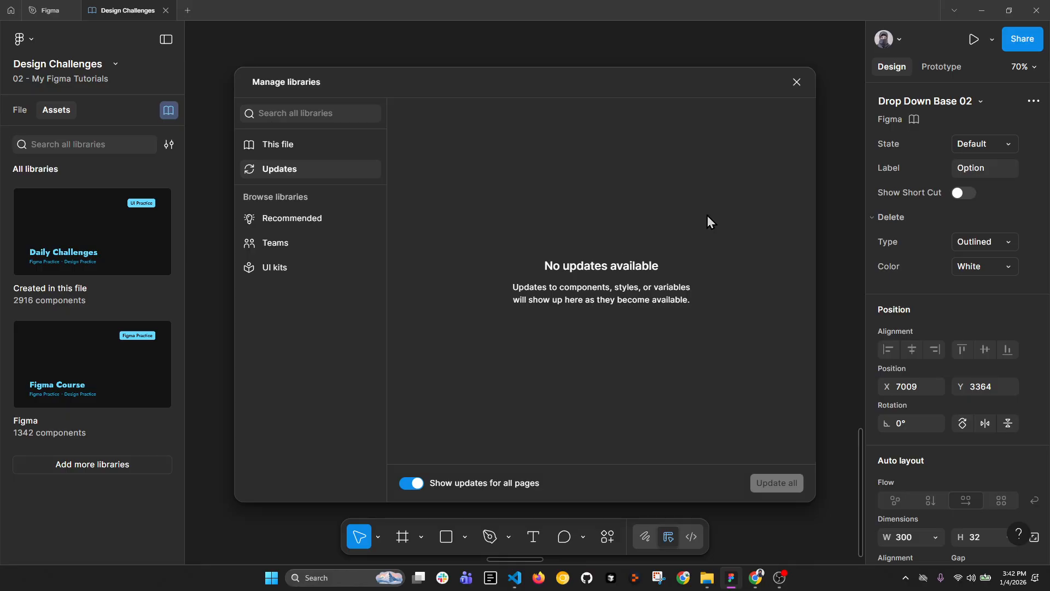
left_click(797, 83)
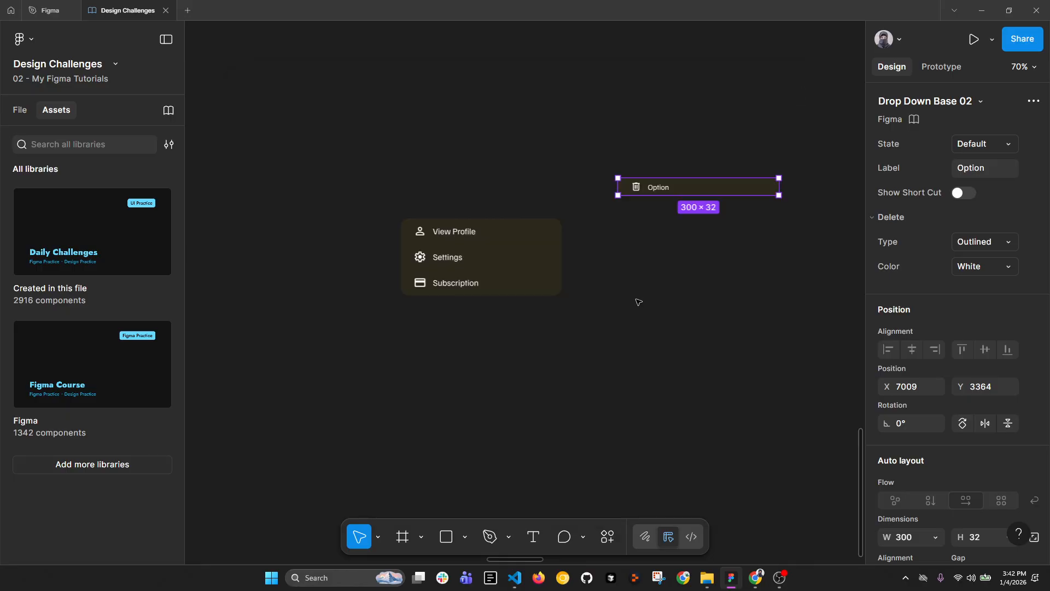
Step: Move the Drop Down Base 02 instance just above the Drop Down, to about X 6604, Y 3371, and compare it with the Figma file's component set
left_click(602, 235)
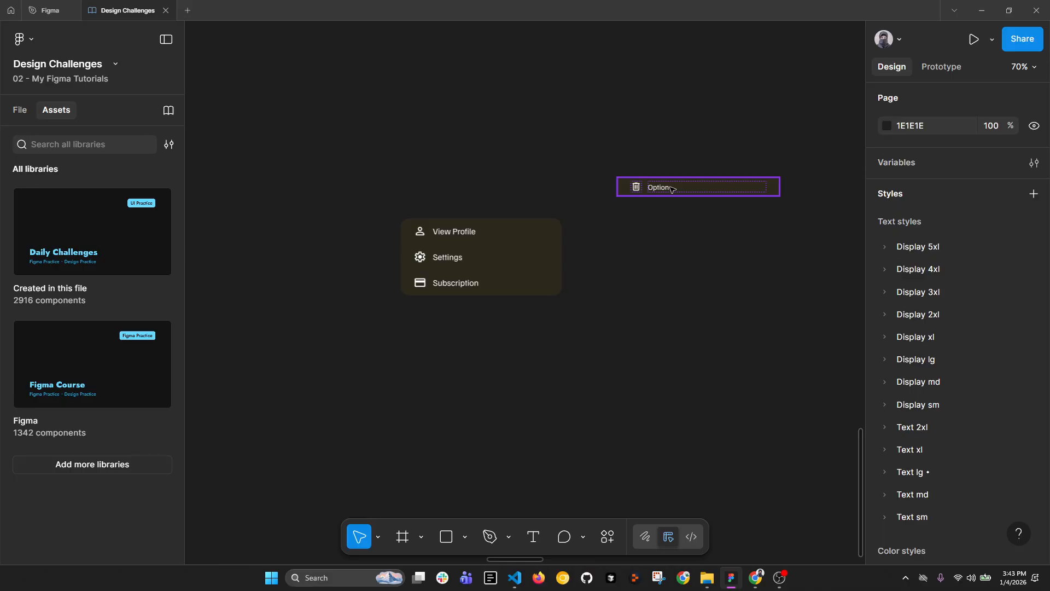
left_click_drag(670, 190, 463, 193)
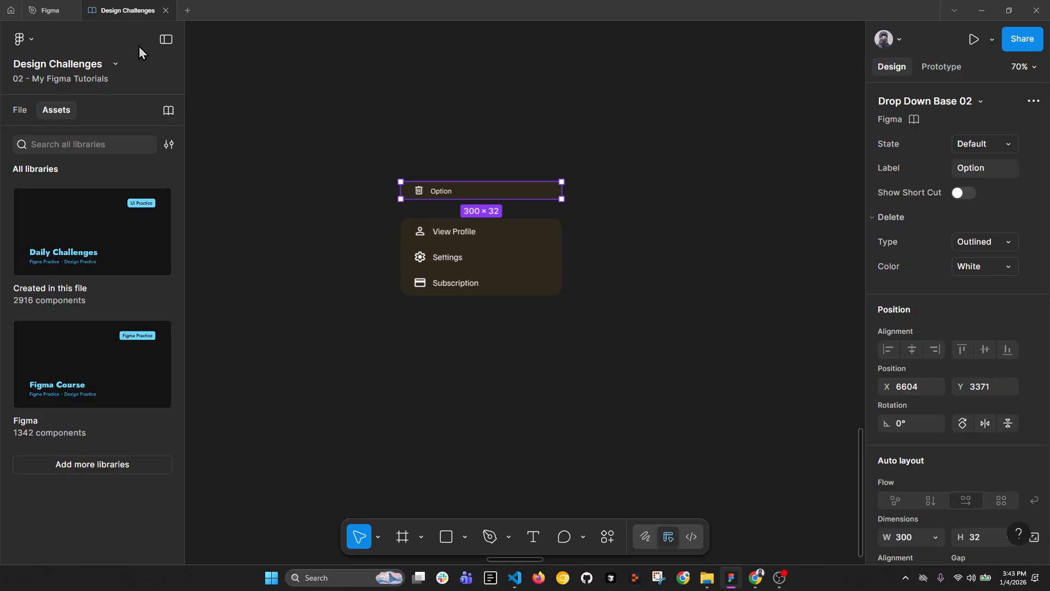
left_click(50, 10)
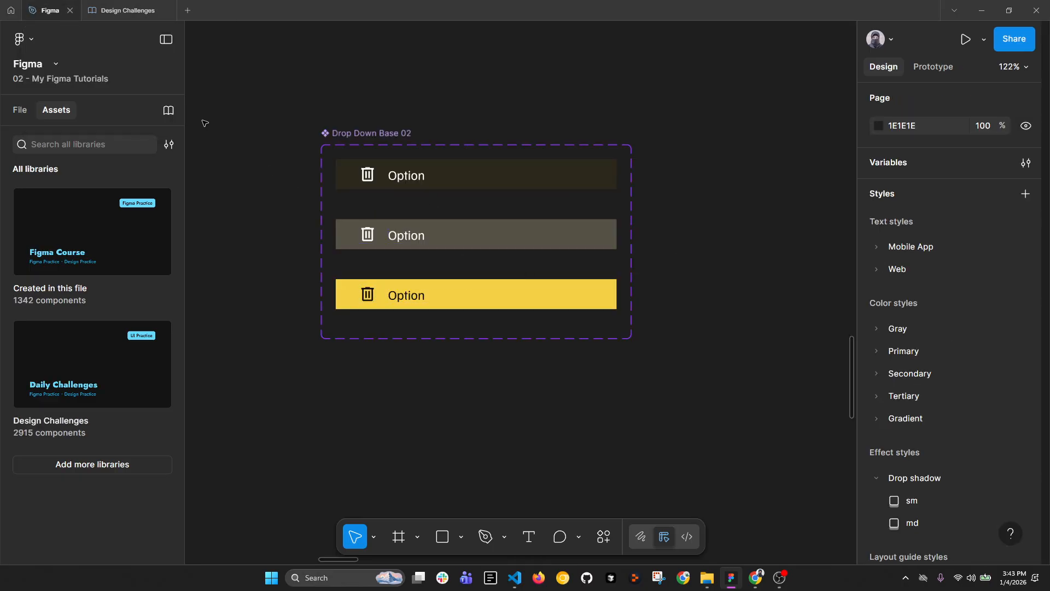
left_click(109, 7)
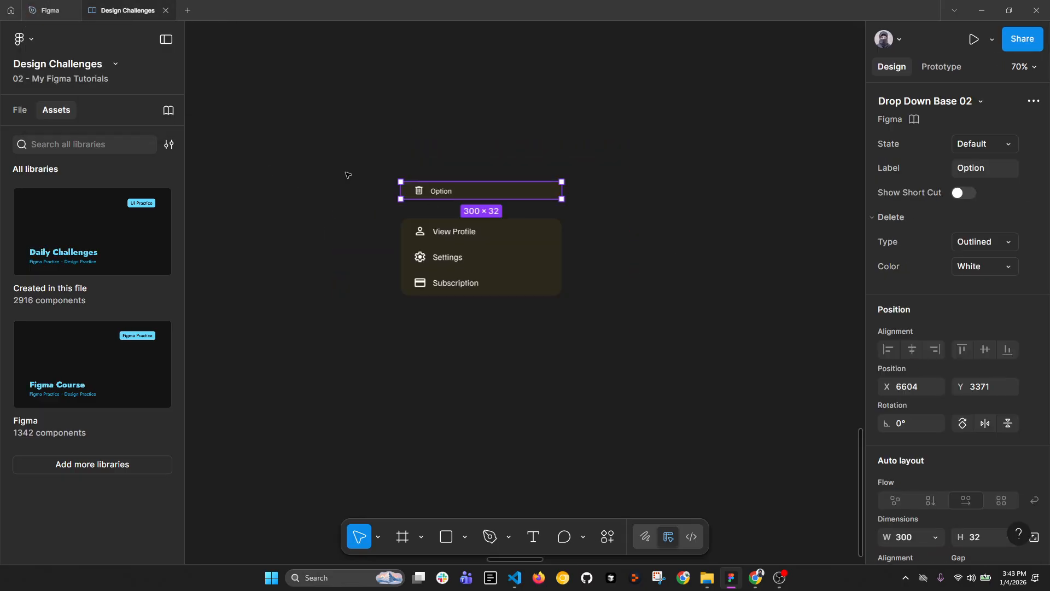
Step: Deselect the instance and examine the Text-field library variants and the separate text field above the Drop Down
left_click(658, 269)
scroll(638, 287, "down", 5)
left_click_drag(638, 287, 610, 396)
left_click_drag(596, 308, 584, 396)
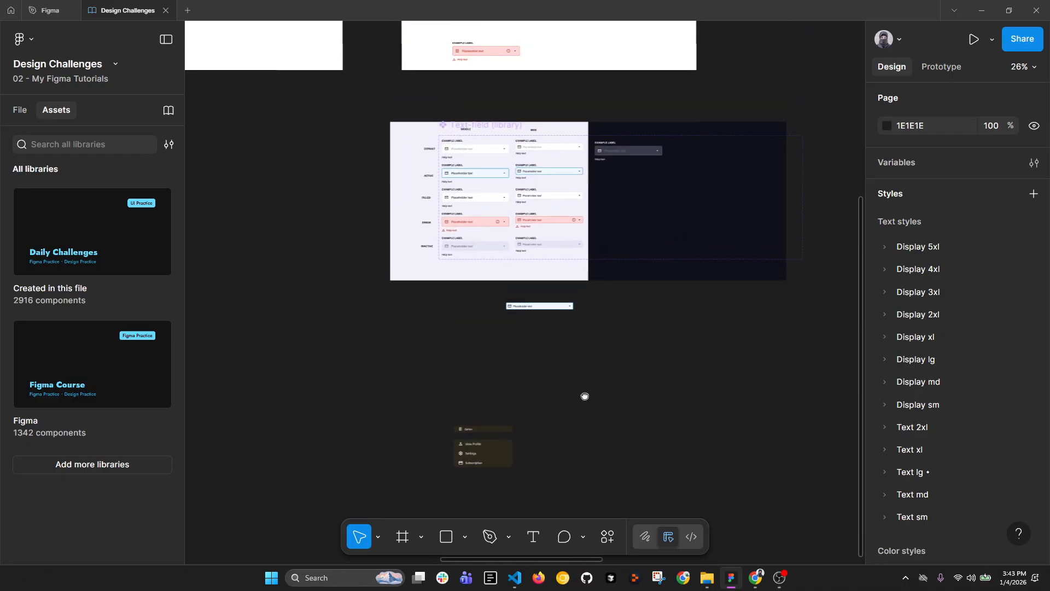
scroll(558, 274, "up", 3)
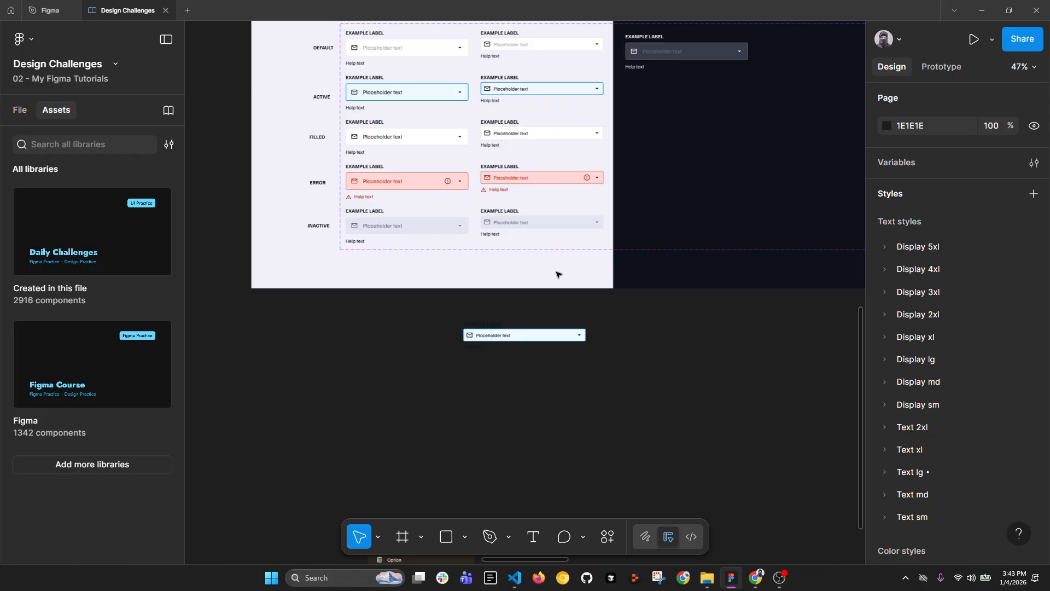
Step: Switch to the Figma file and browse its added libraries, the recommended libraries and the team libraries
left_click(49, 10)
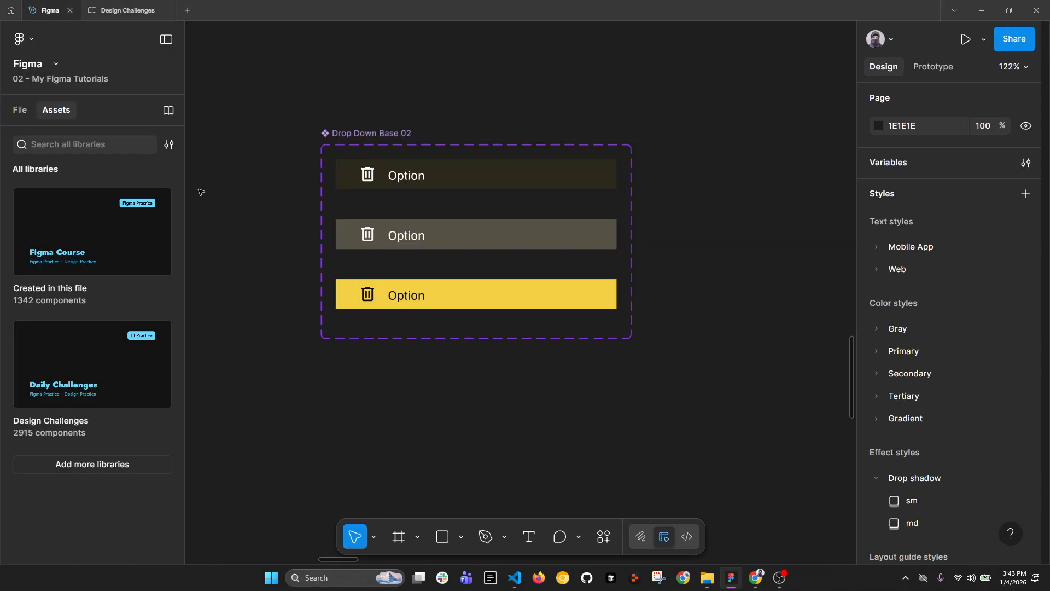
left_click(167, 115)
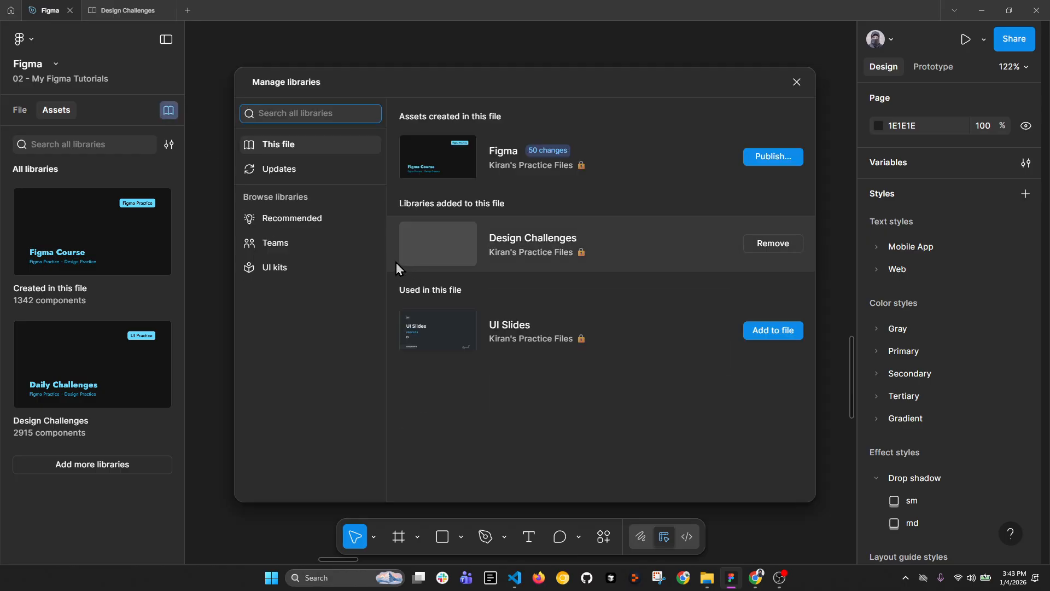
left_click(344, 223)
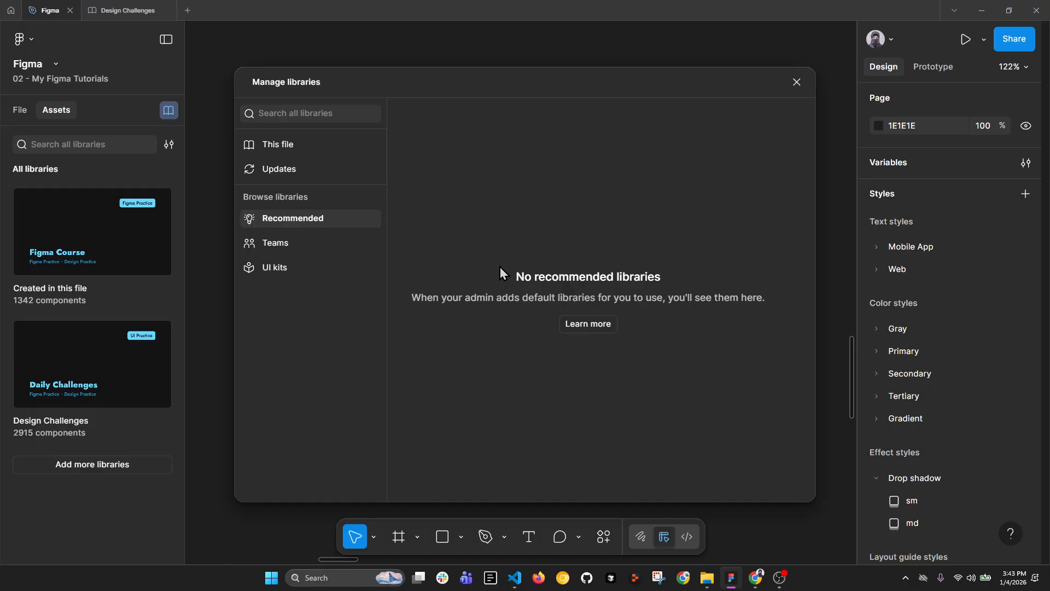
left_click(291, 242)
scroll(508, 281, "down", 15)
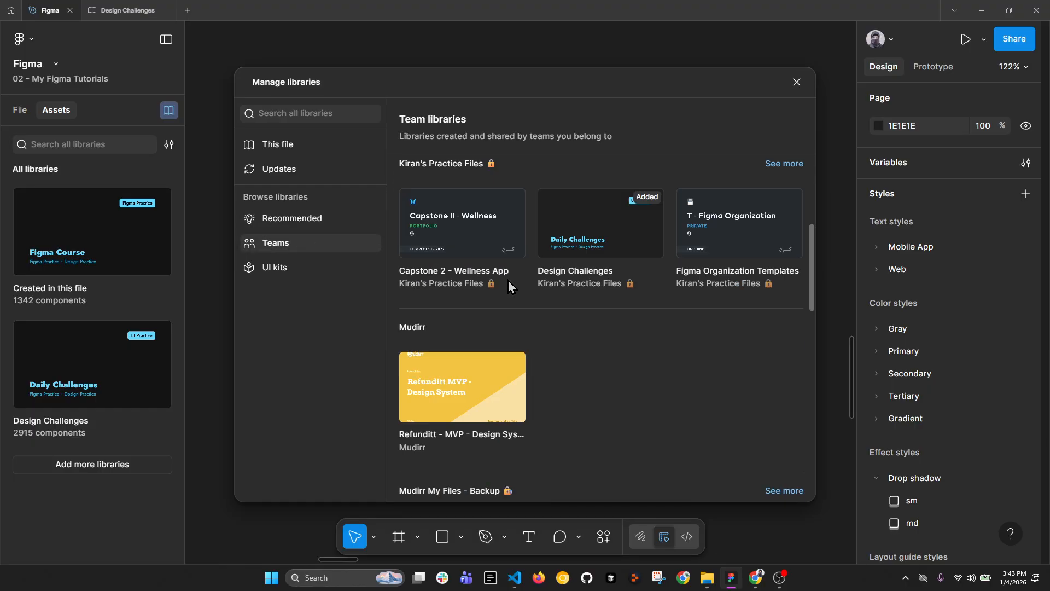
scroll(511, 292, "up", 1)
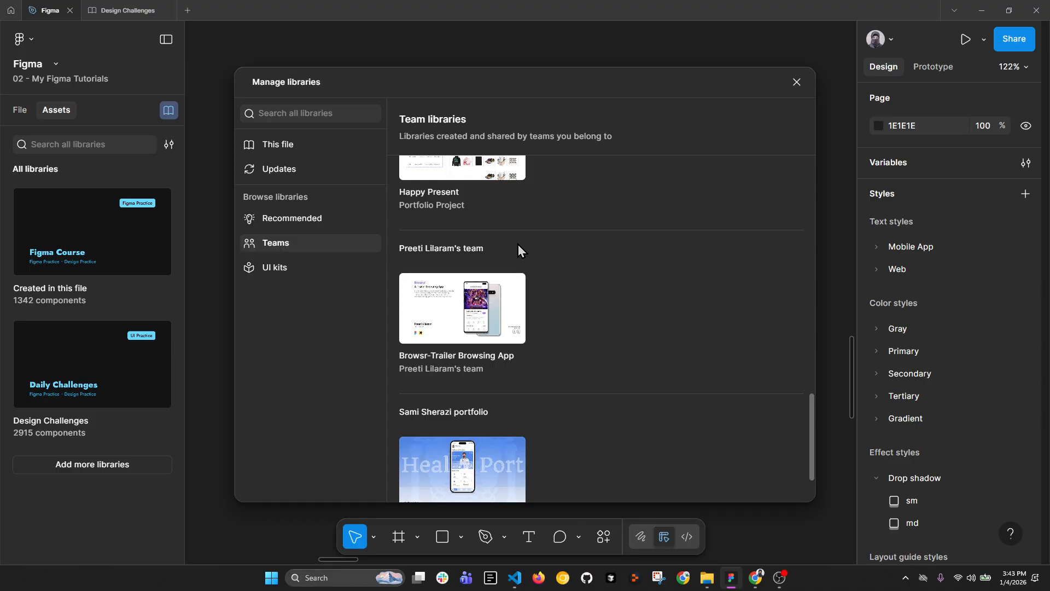
Step: Look through the UI kits that can be added to the file, such as Material 3 Design Kit and Simple Design System
left_click(309, 269)
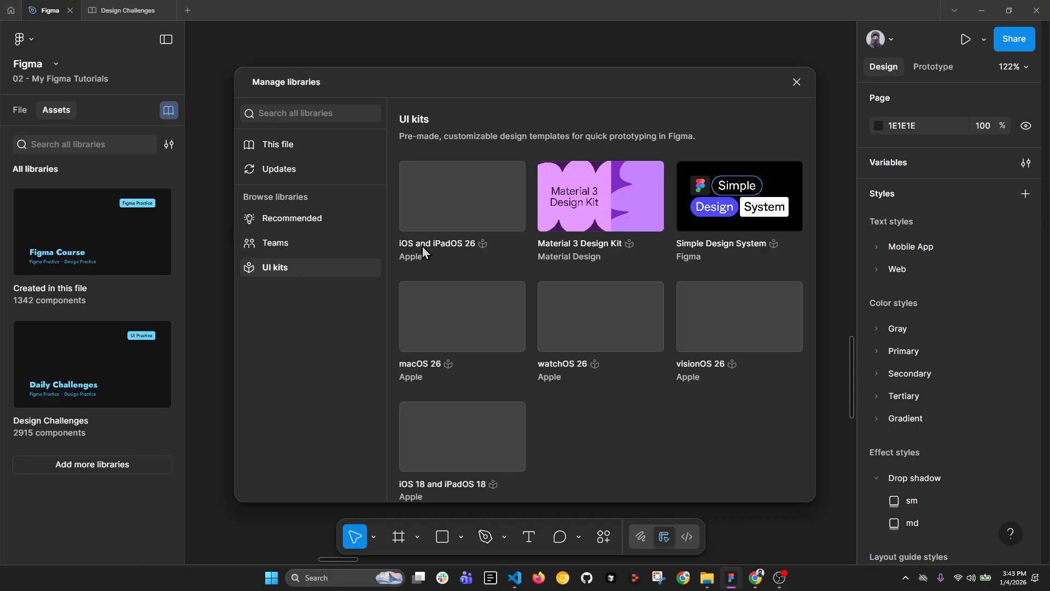
mouse_move(450, 309)
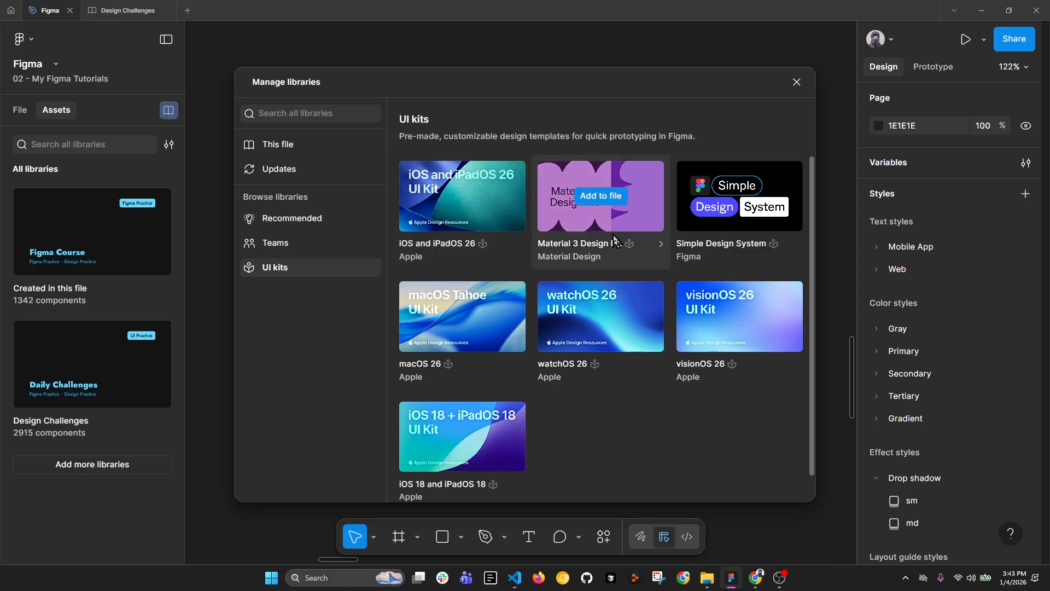
mouse_move(729, 244)
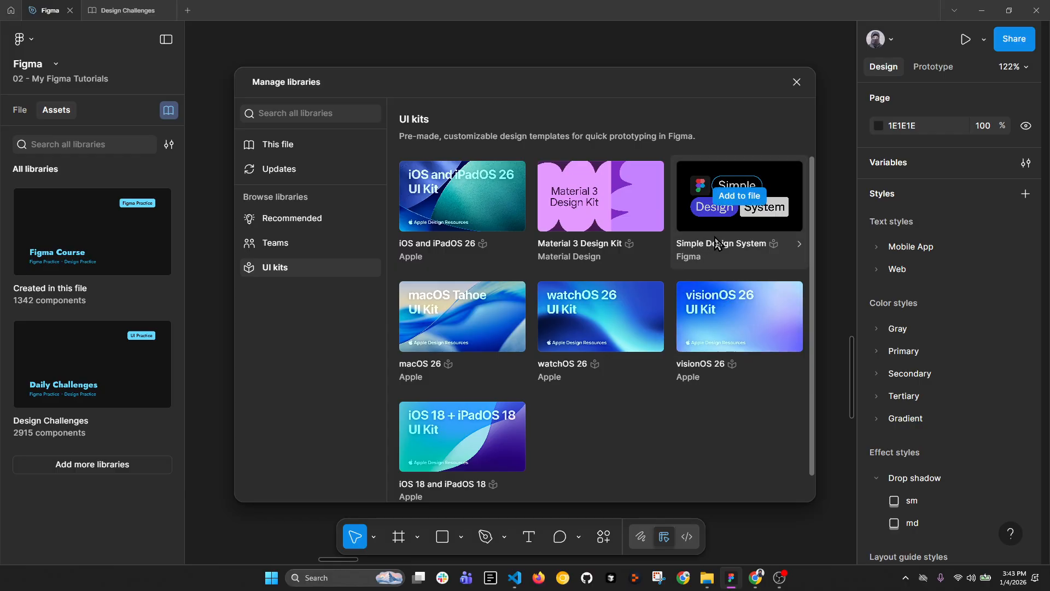
mouse_move(723, 331)
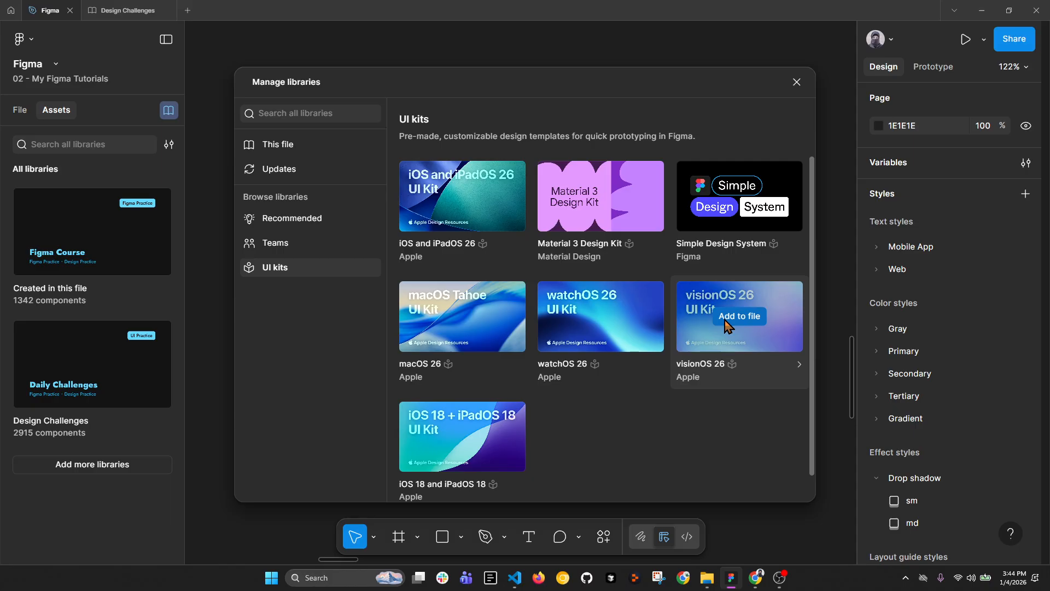
left_click(798, 82)
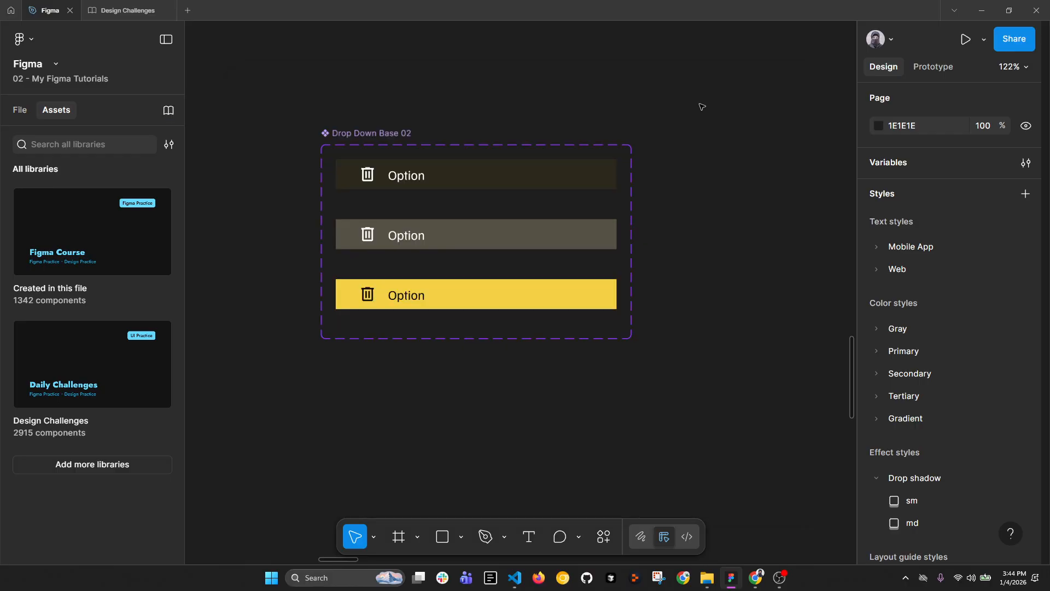